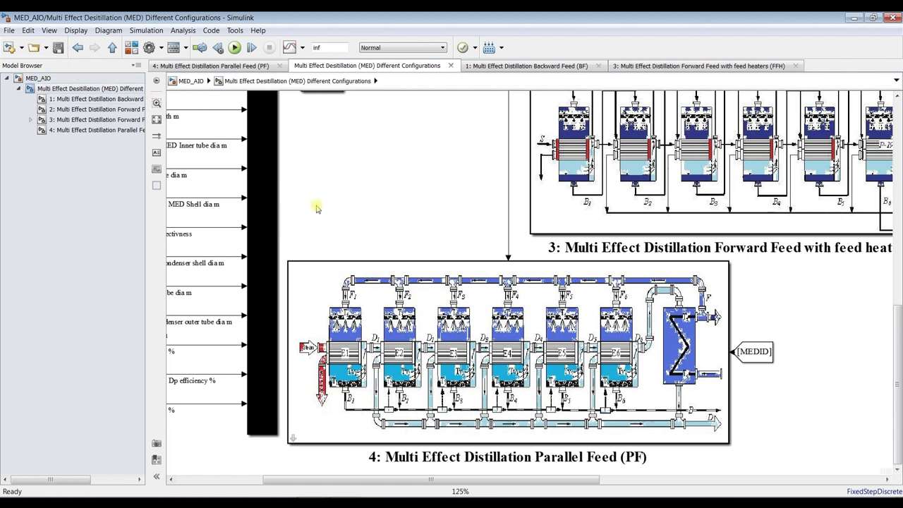
Return from the MED Different Configurations subsystem to the top level of the MED_AIO model
scroll(331, 206, down, 1)
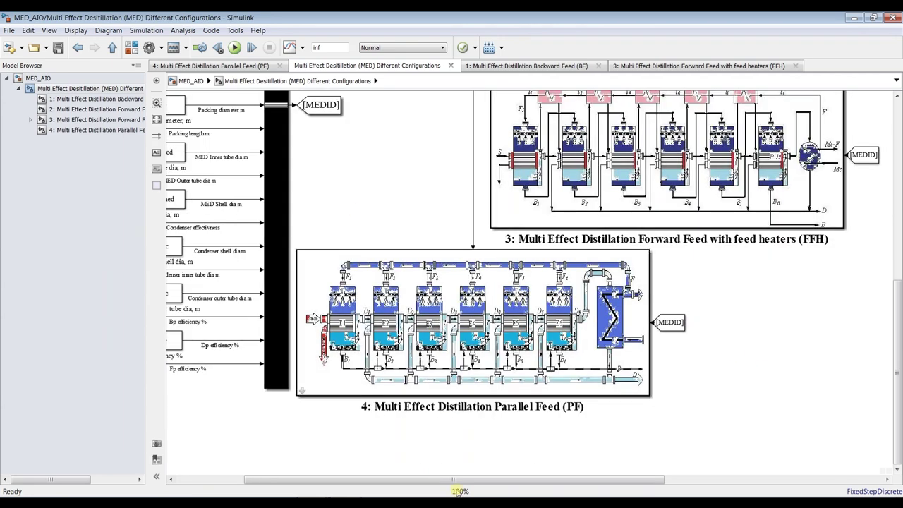
drag(449, 480, 384, 480)
drag(899, 341, 899, 130)
click(38, 78)
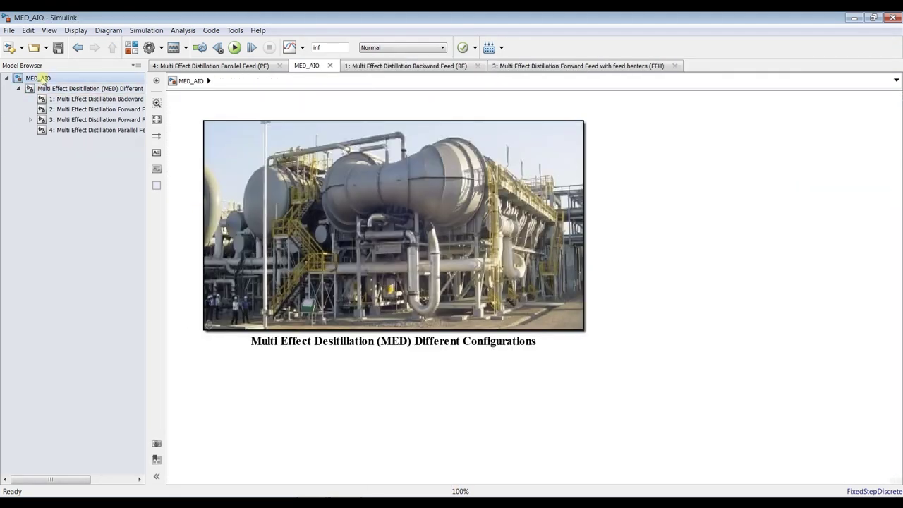
Include library links in the Model Browser's display
click(47, 31)
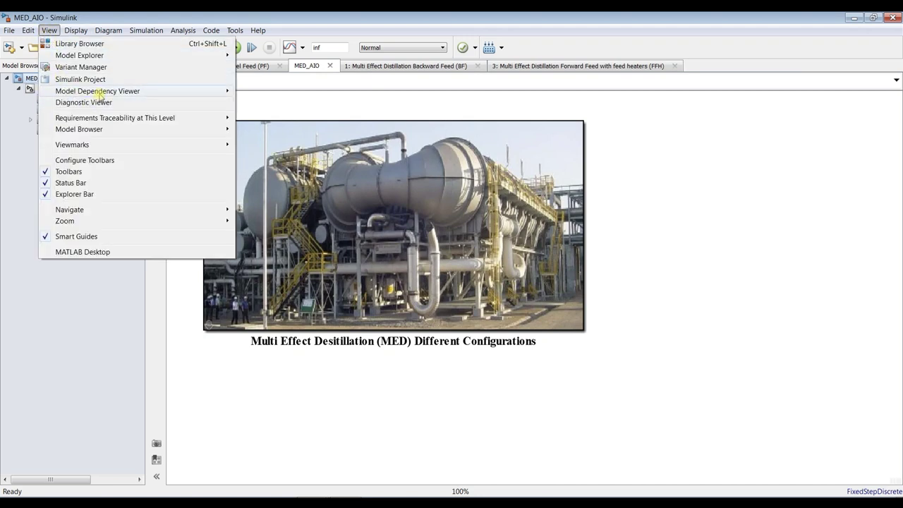
mouse_move(113, 94)
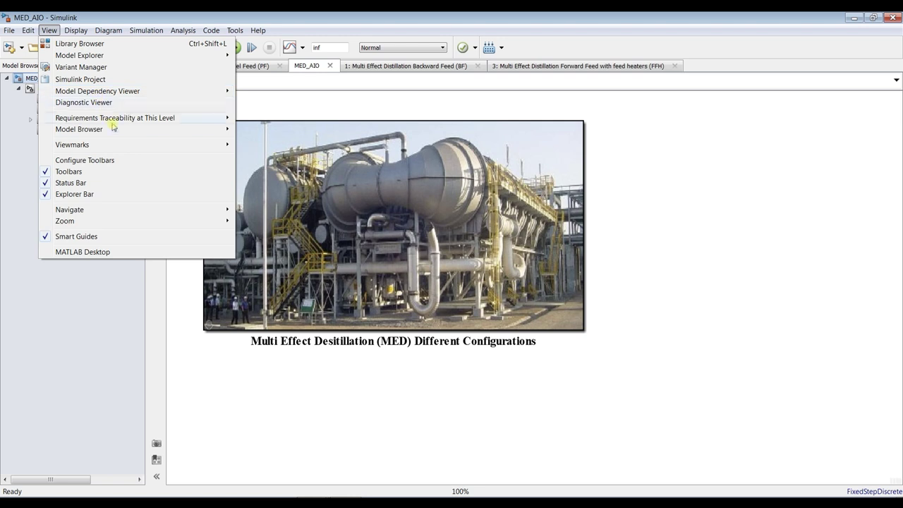
mouse_move(106, 130)
mouse_move(189, 131)
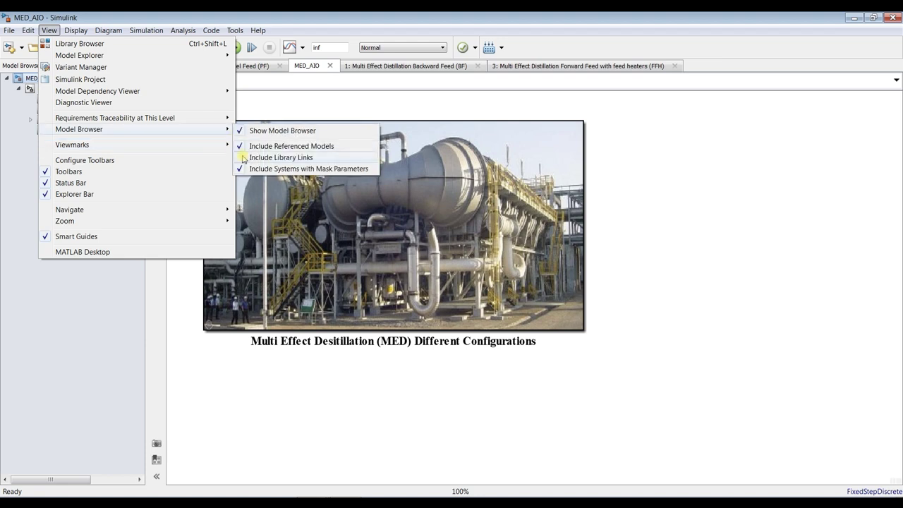
click(241, 158)
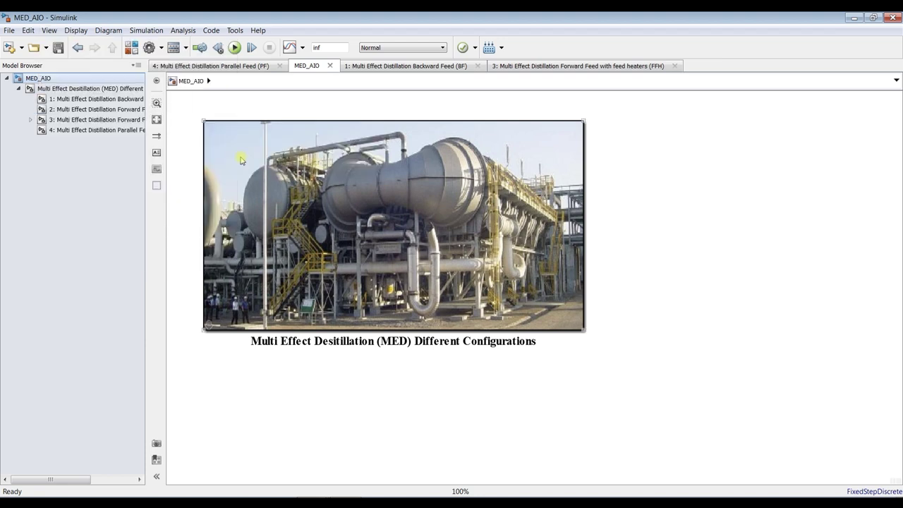
Check the Model Browser's display options and widen the browser to fit the subsystem names
click(49, 31)
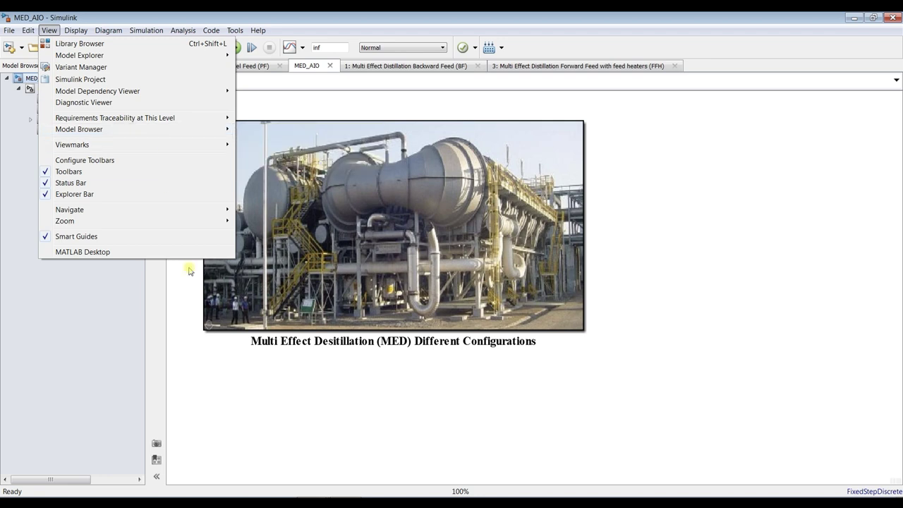
click(186, 336)
click(137, 66)
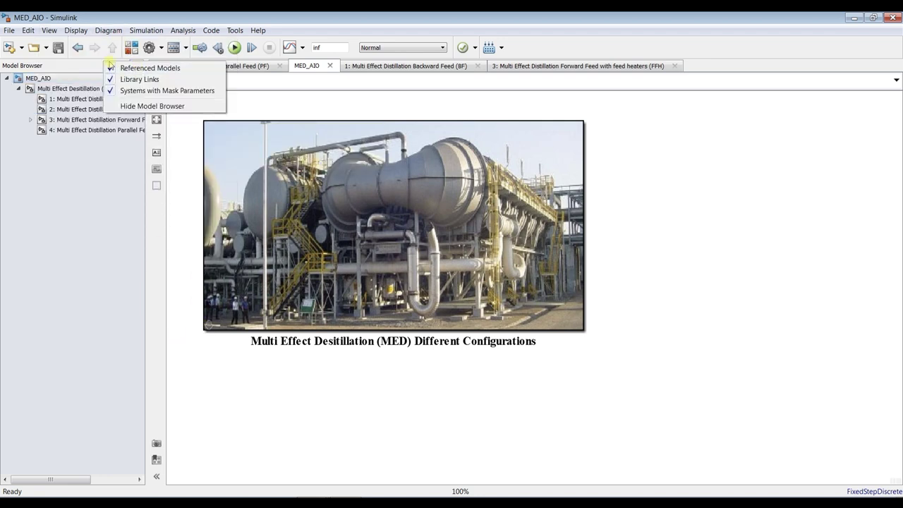
click(109, 189)
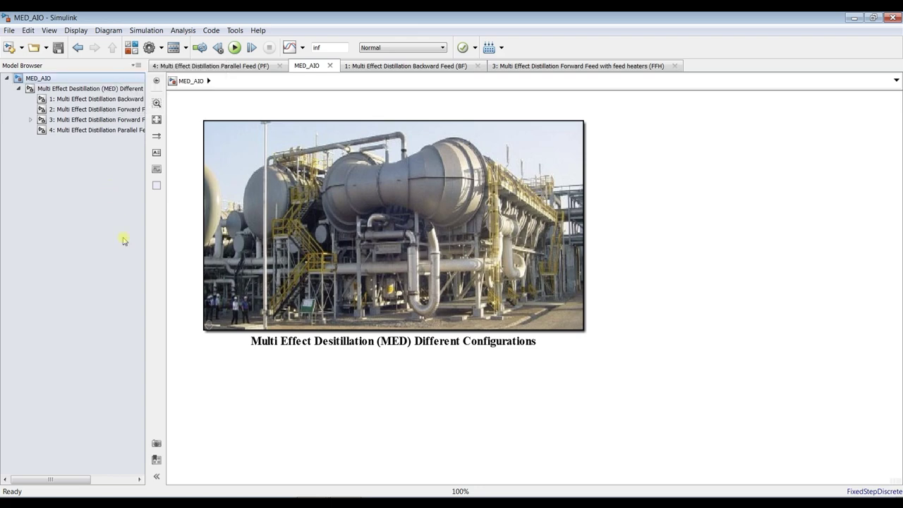
drag(147, 251, 210, 247)
Open the block parameters of the Multi Effect Desitillation (MED) Different Configurations block, and reposition and widen the dialog
double_click(378, 136)
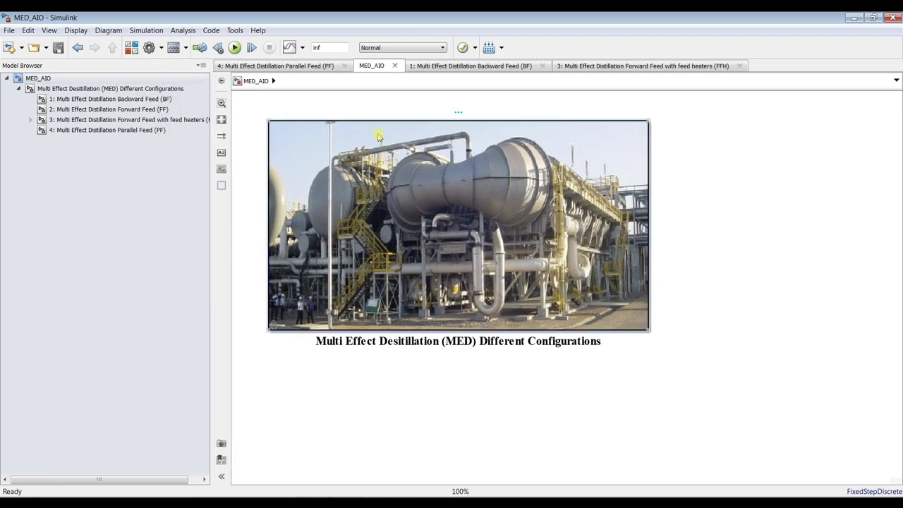
drag(387, 115, 503, 63)
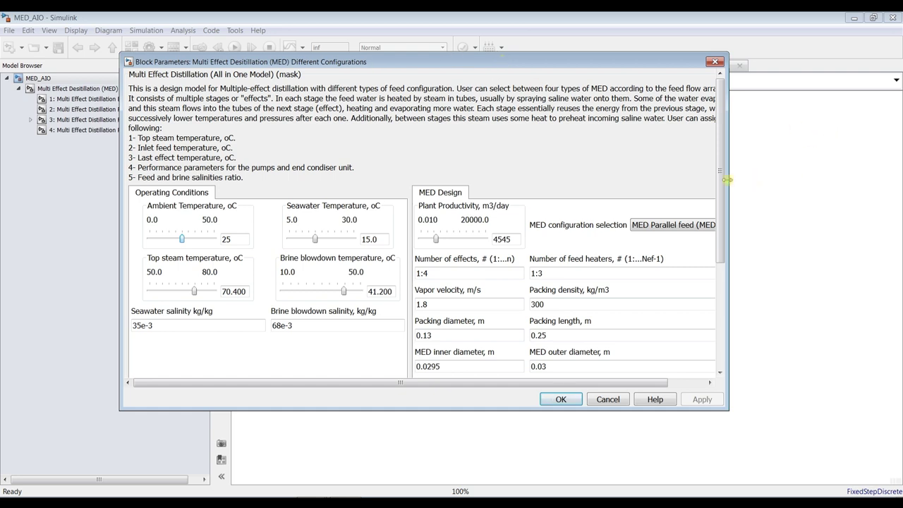
drag(727, 180, 796, 182)
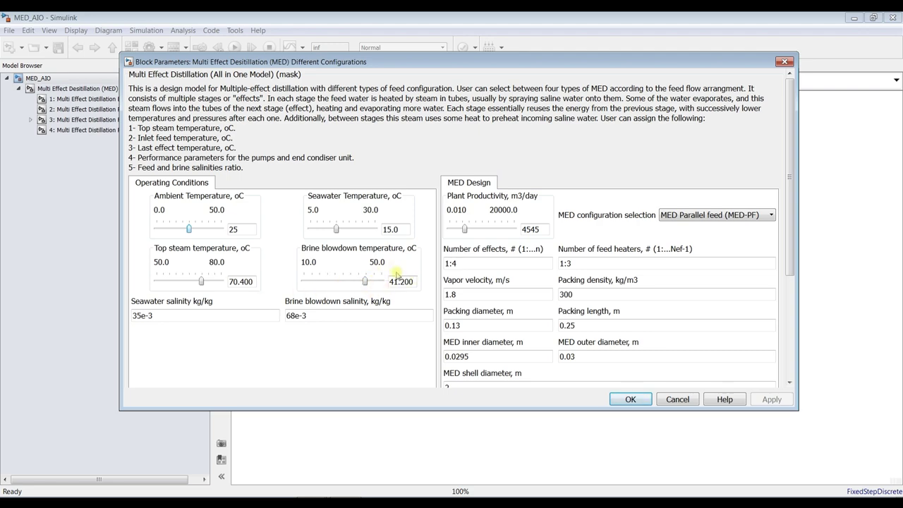
Examine the operating conditions and the MED design parameters, from the salinities to the packing and tube diameters
ctrl+scroll(396, 275, up, 1)
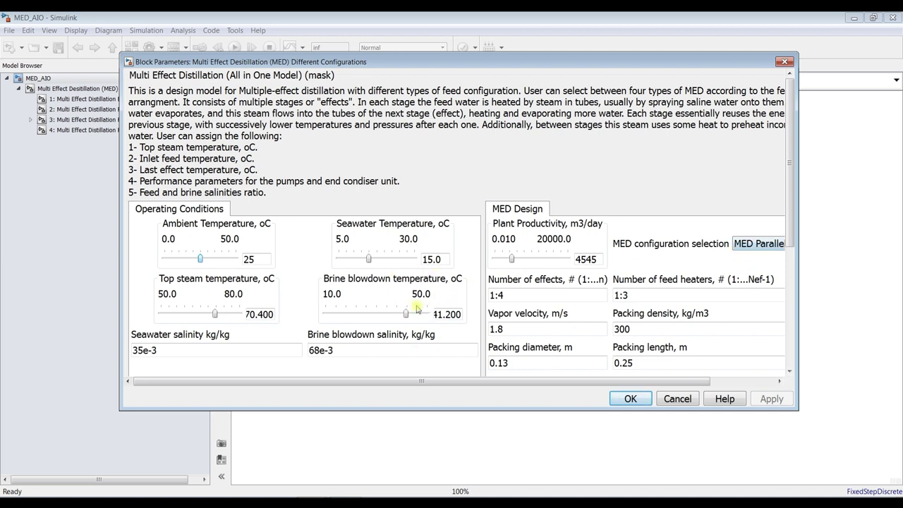
double_click(176, 352)
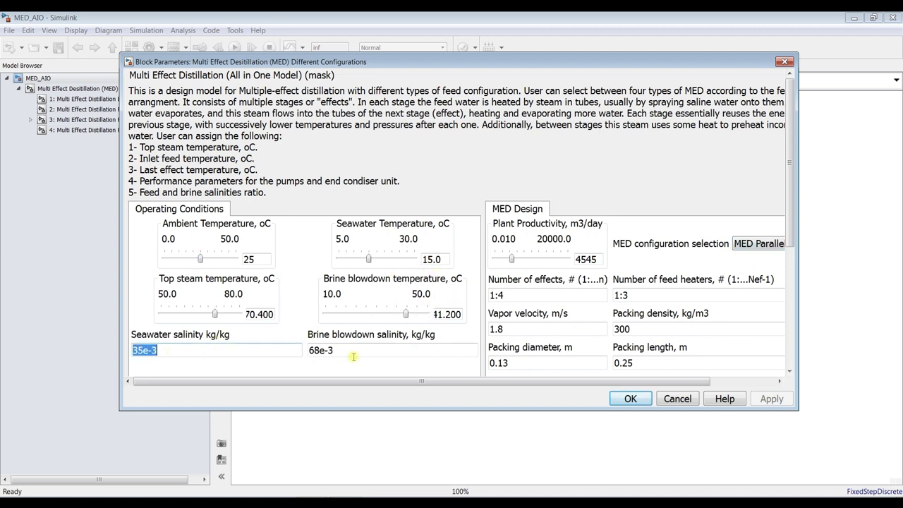
double_click(354, 347)
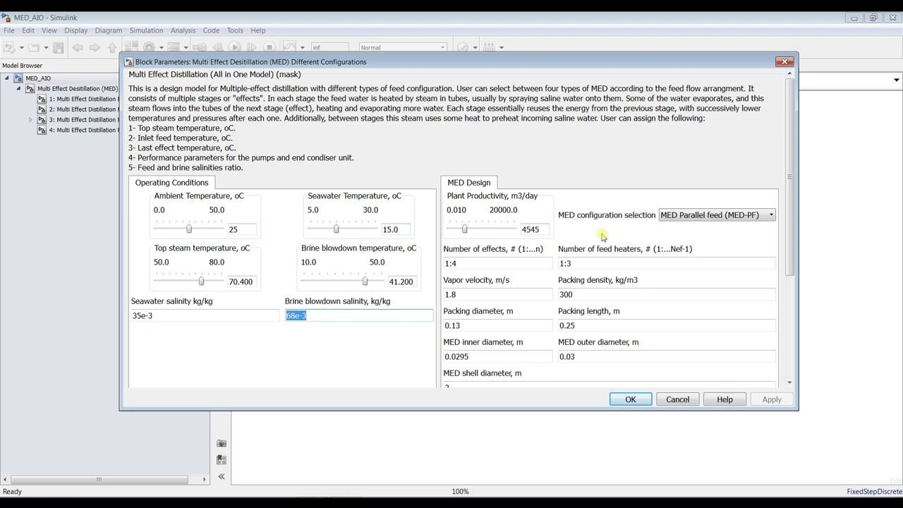
click(469, 263)
click(584, 262)
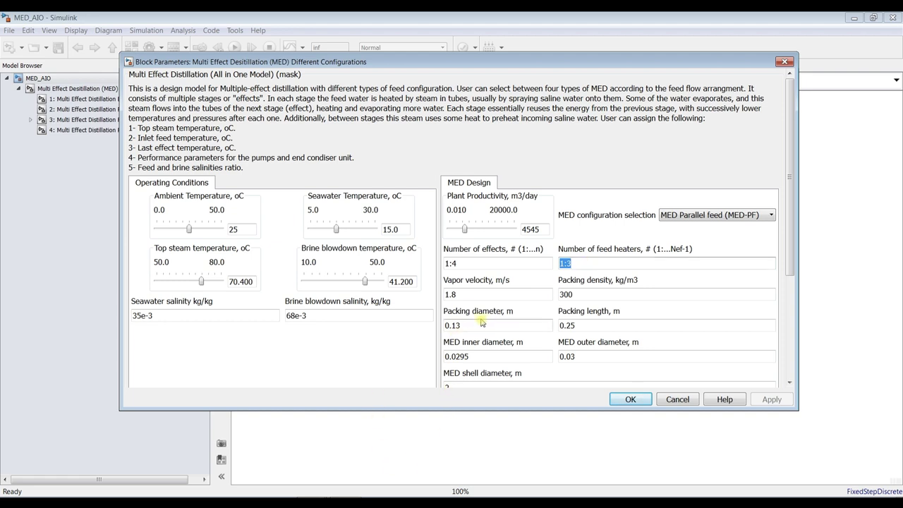
key(Tab)
key(Tab)
click(493, 297)
click(578, 295)
click(577, 325)
click(475, 329)
click(492, 357)
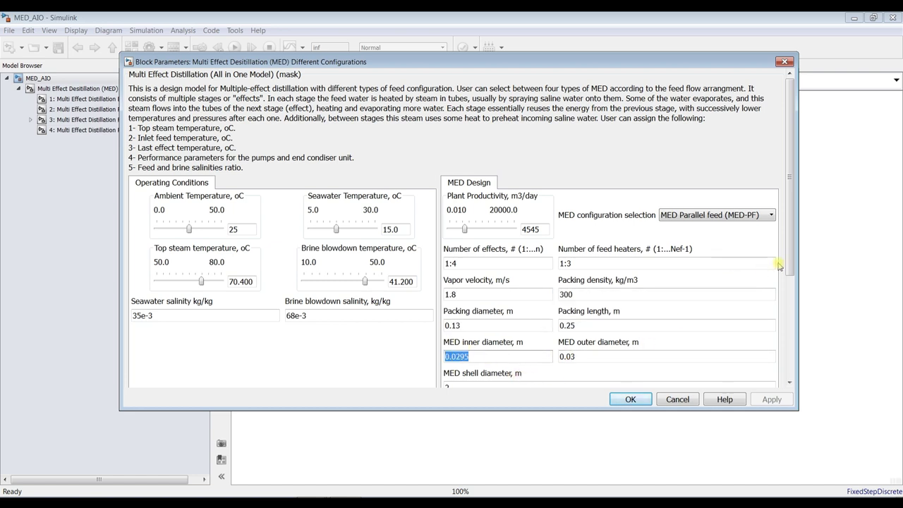
Examine the end condenser parameters and the pump efficiencies of the pumping system
drag(789, 268, 792, 384)
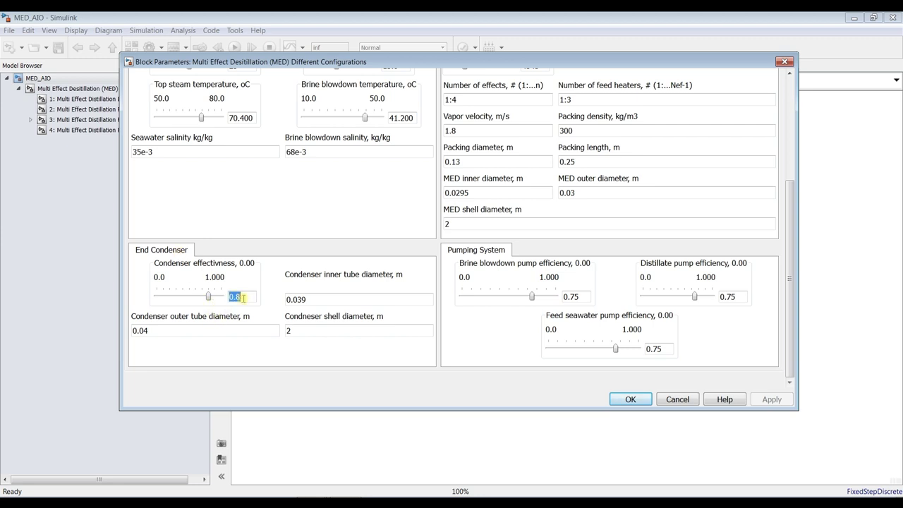
key(Tab)
key(Tab)
key(Tab)
key(Tab)
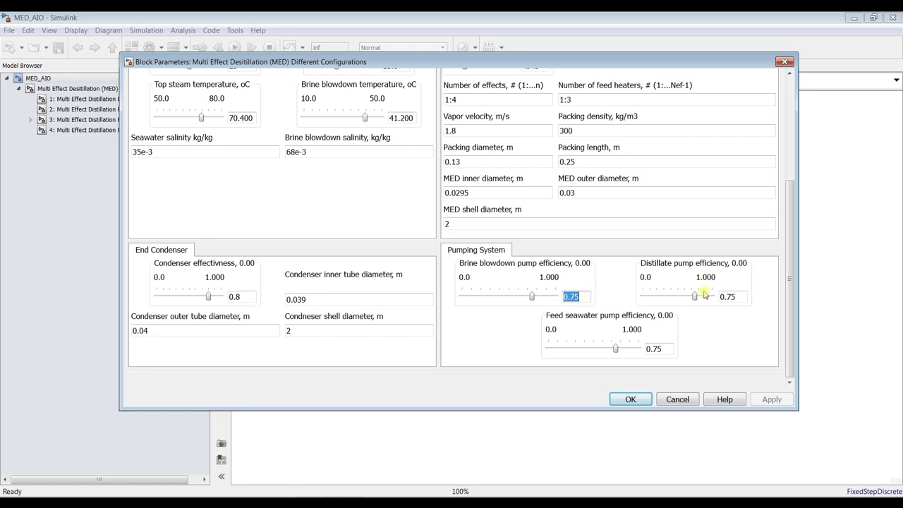
key(Tab)
key(Tab)
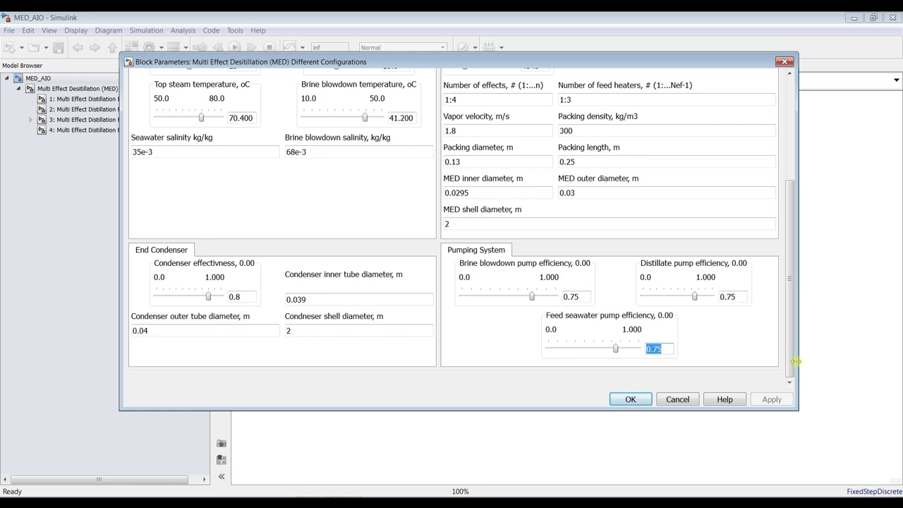
Set the MED configuration selection to MED Backward feed (MED-BF)
drag(790, 353, 790, 251)
click(712, 218)
click(703, 233)
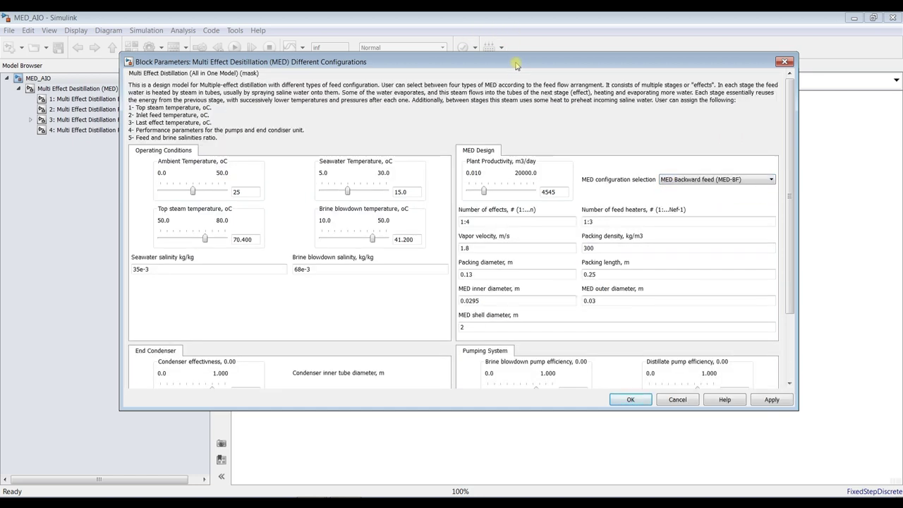
Narrow the parameters dialog, review the number of effects and feed heaters, and close the dialog
drag(794, 190, 588, 195)
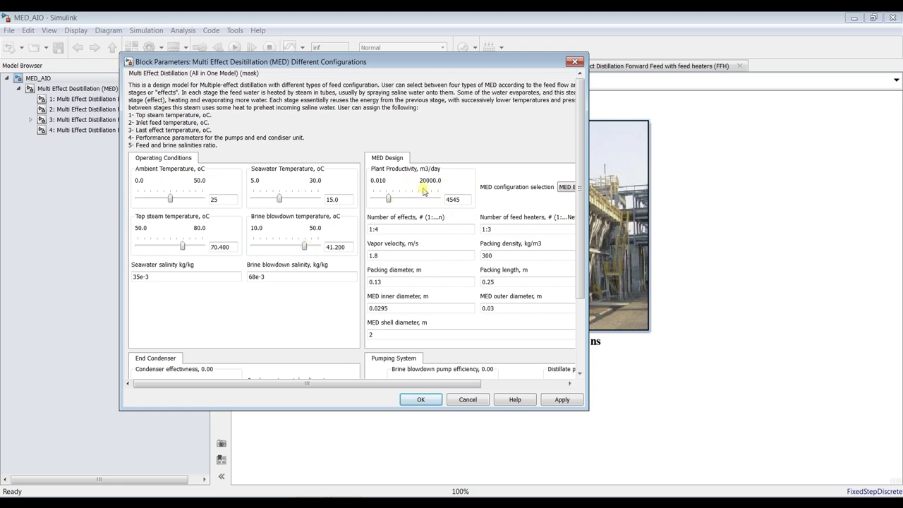
click(382, 228)
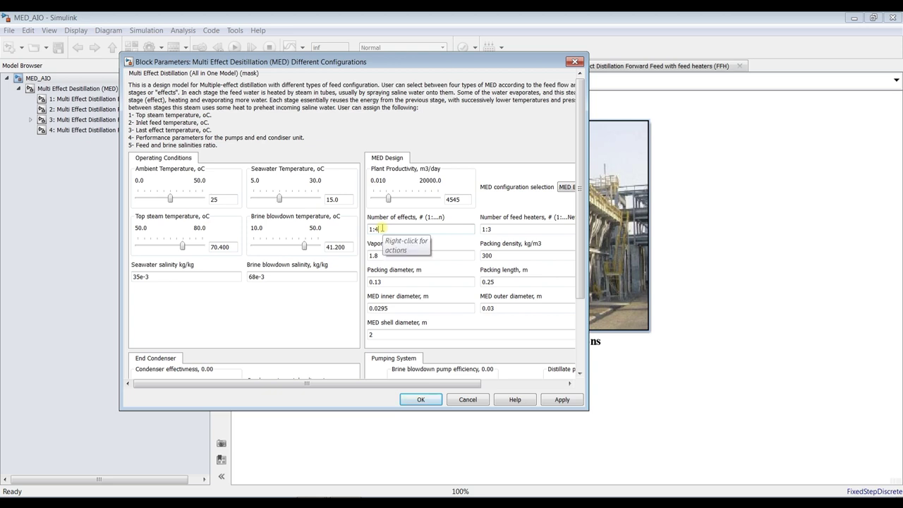
double_click(507, 228)
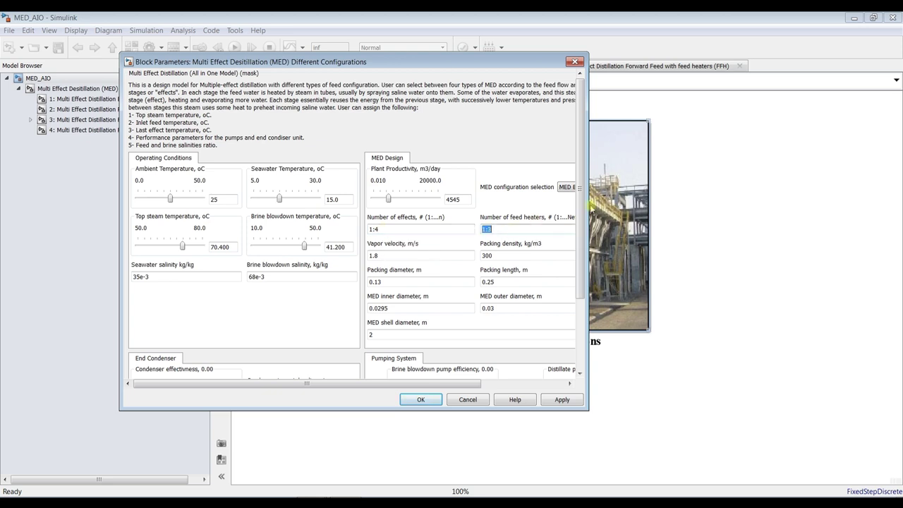
drag(587, 205, 618, 206)
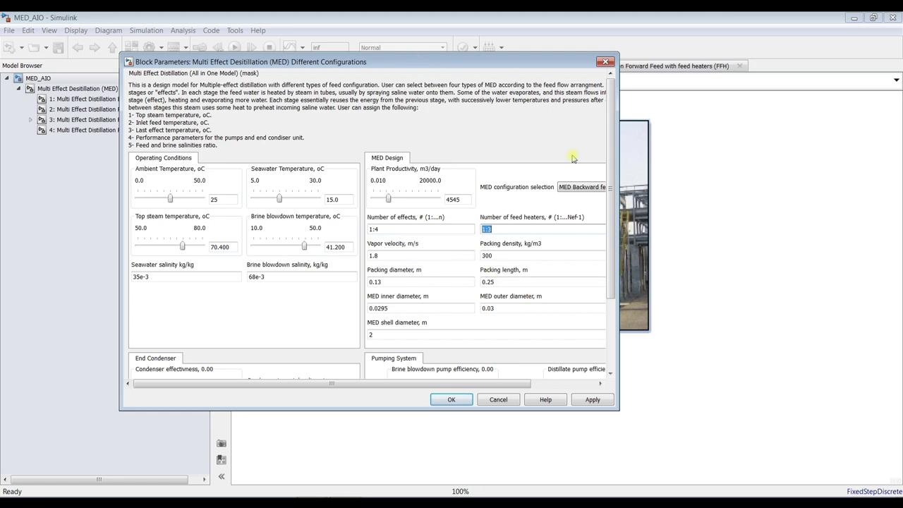
drag(613, 184, 244, 231)
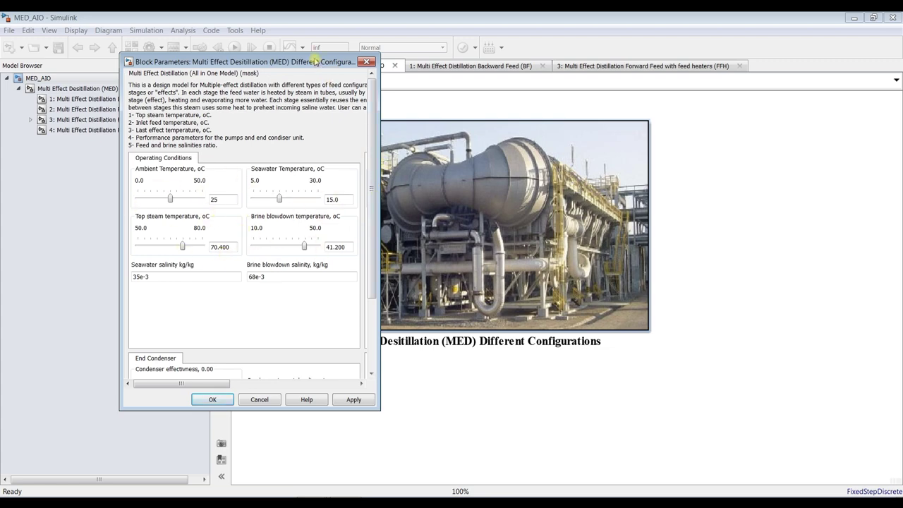
drag(315, 62, 327, 114)
click(326, 14)
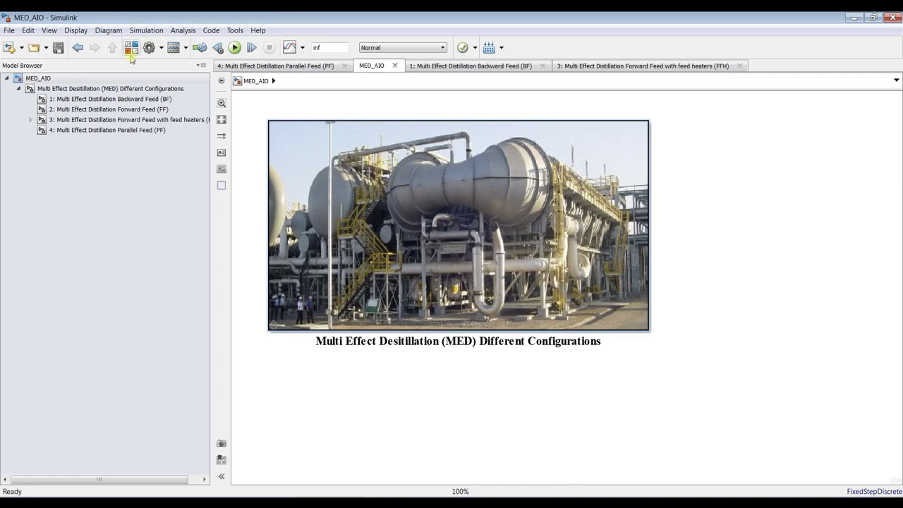
Open the Multi Effect Distillation Backward Feed (BF) subsystem inside the MED Different Configurations block
click(94, 89)
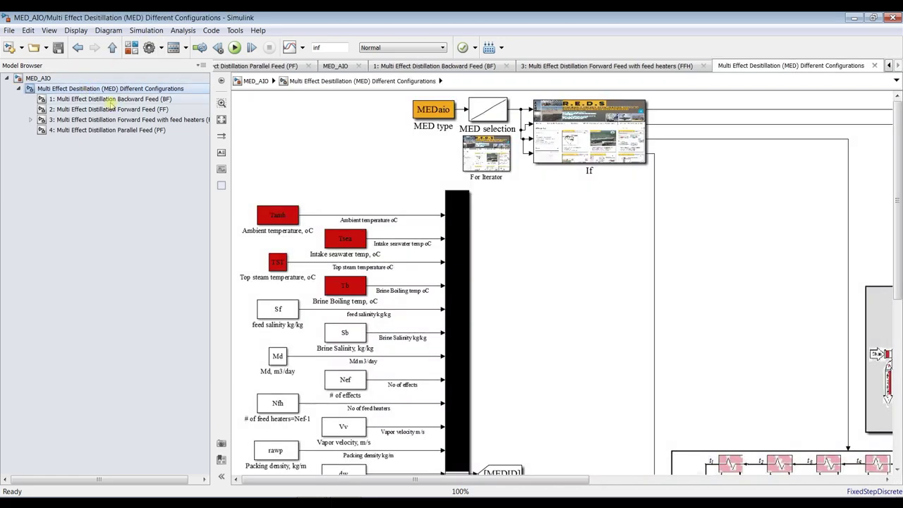
click(44, 77)
click(95, 100)
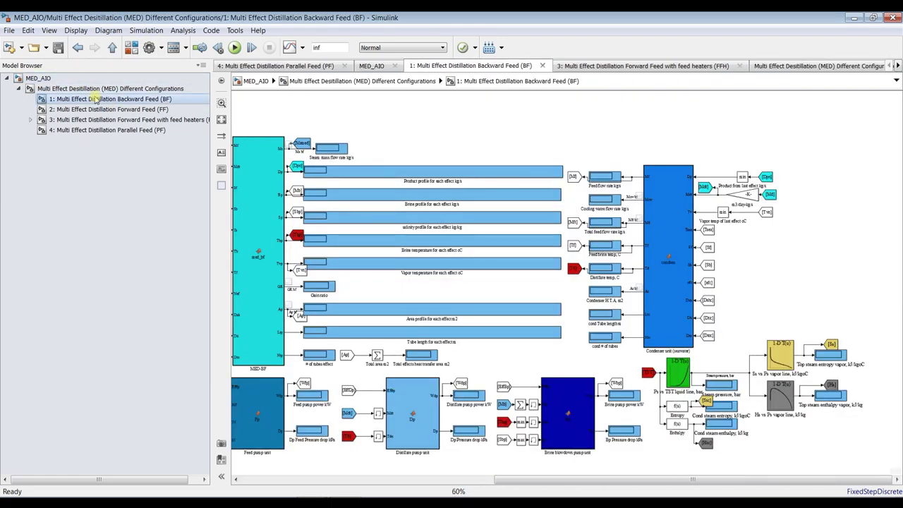
Examine the backward feed subsystem's MED-BF, exergy and pump blocks, its streamed signals and the Simulation Data Inspector options
scroll(344, 380, up, 3)
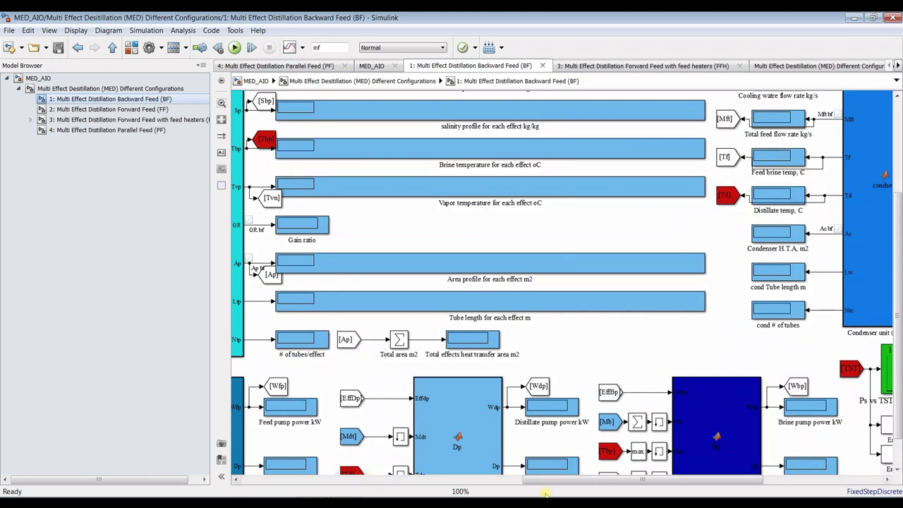
drag(541, 481, 403, 481)
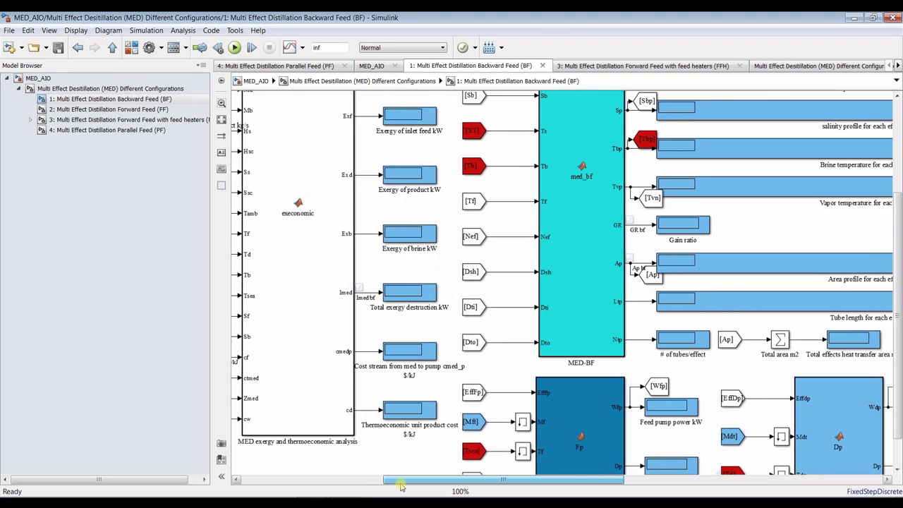
scroll(719, 296, up, 3)
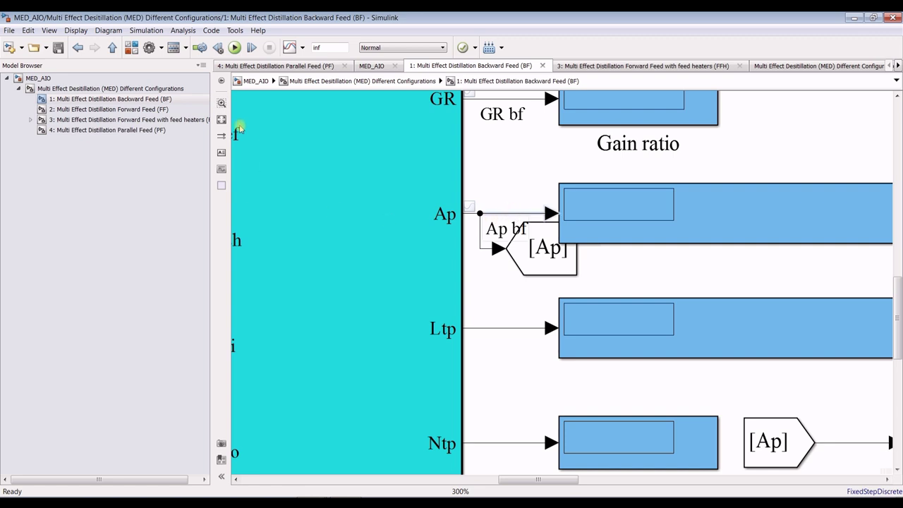
click(302, 49)
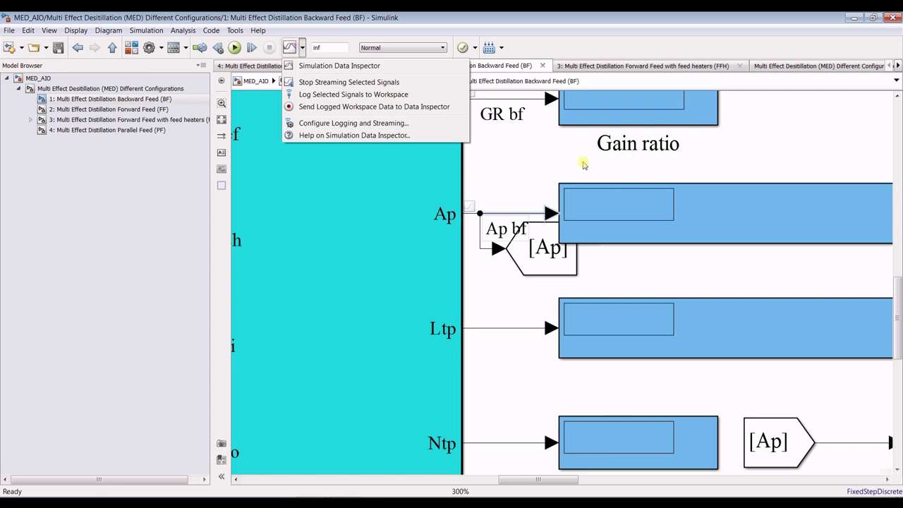
click(561, 157)
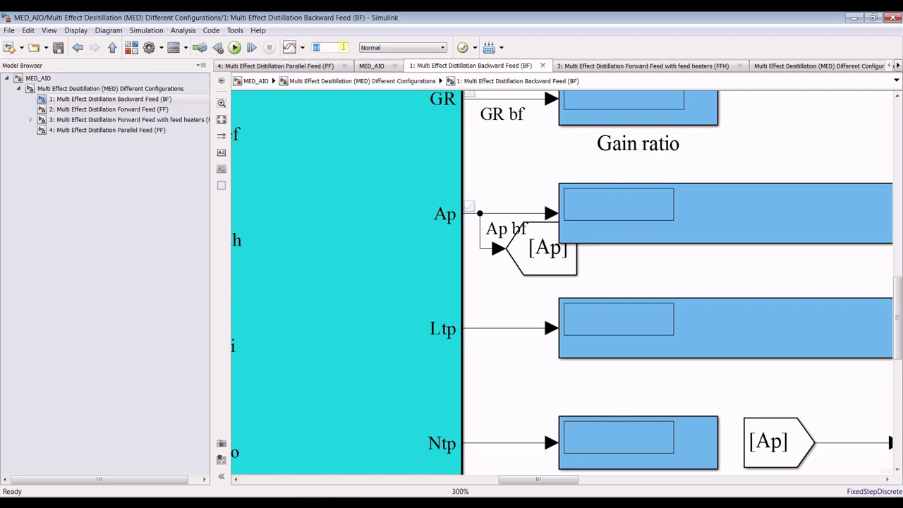
scroll(503, 222, down, 4)
scroll(502, 225, down, 2)
drag(663, 481, 557, 481)
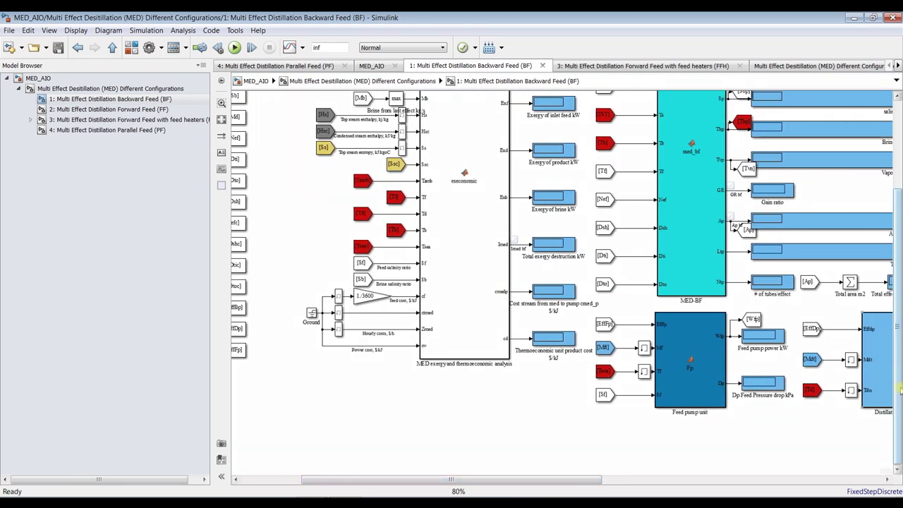
Examine the backward feed subsystem's exergy analysis, MED-BF unit, output profile displays, condenser unit, pumps and steam property lookup blocks
drag(900, 387, 899, 306)
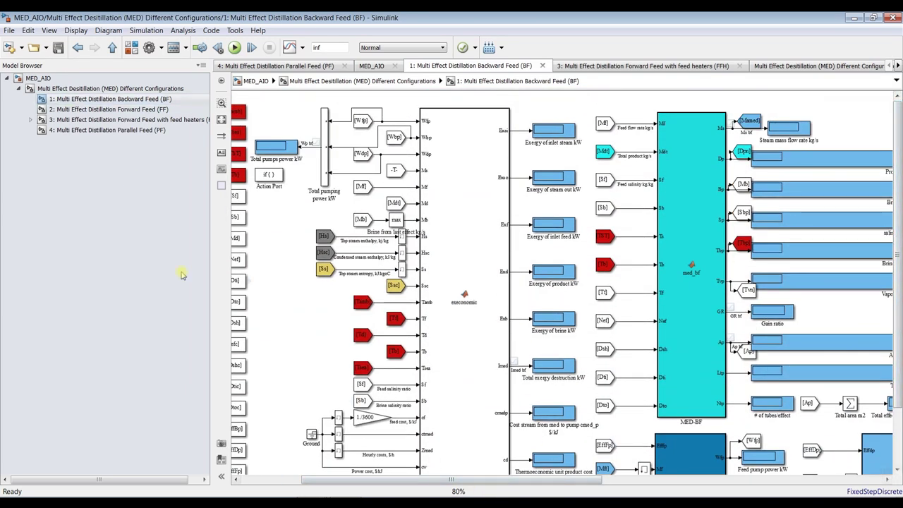
mouse_move(393, 480)
mouse_down()
mouse_move(268, 484)
mouse_move(394, 484)
mouse_up()
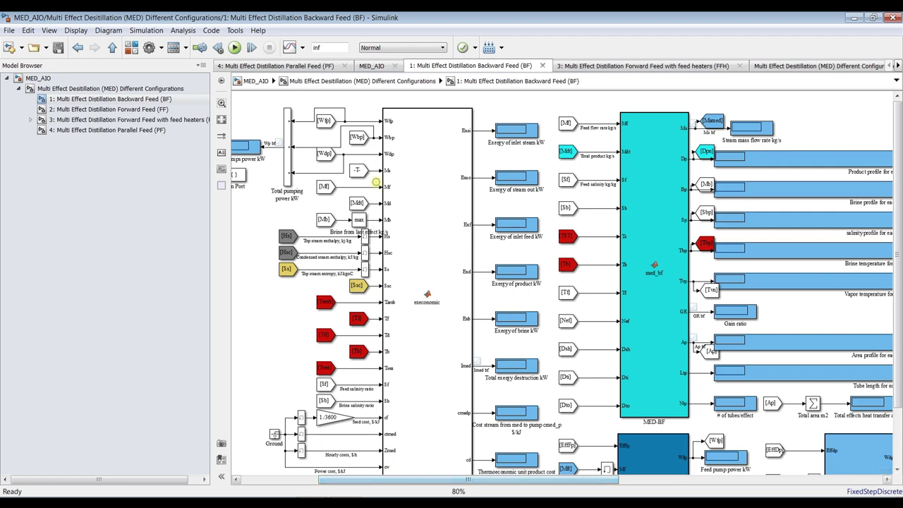
drag(508, 484, 611, 483)
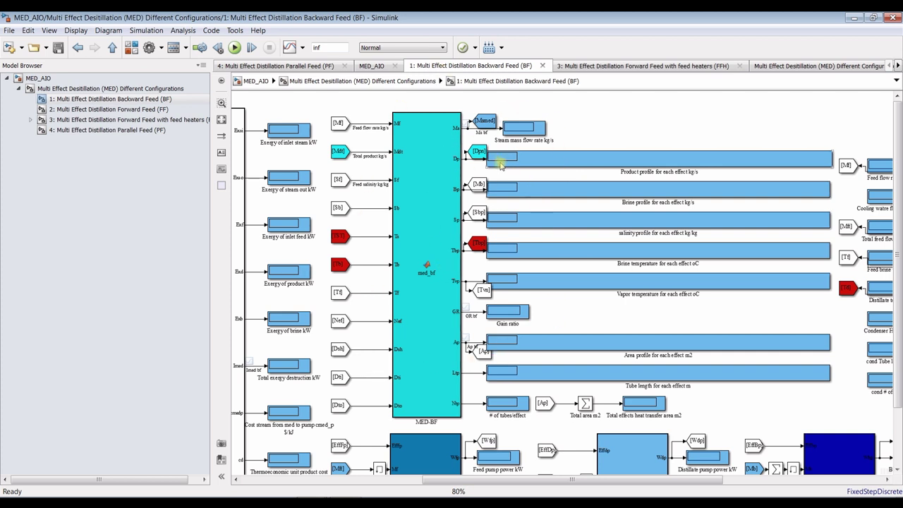
scroll(457, 145, up, 1)
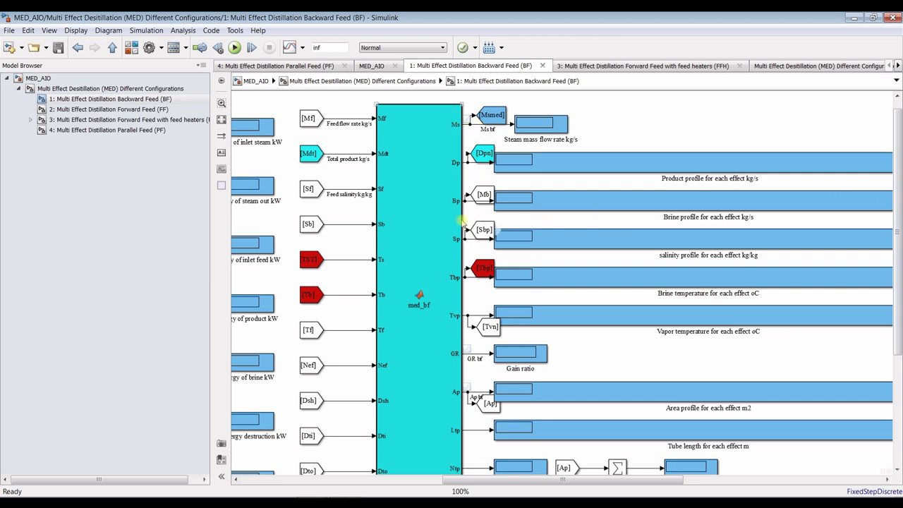
drag(898, 201, 898, 310)
drag(492, 477, 689, 476)
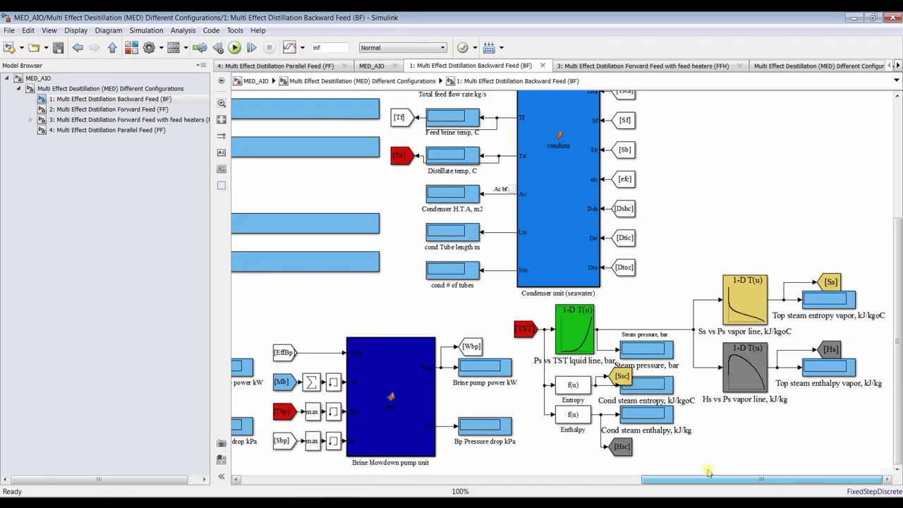
drag(899, 326, 899, 248)
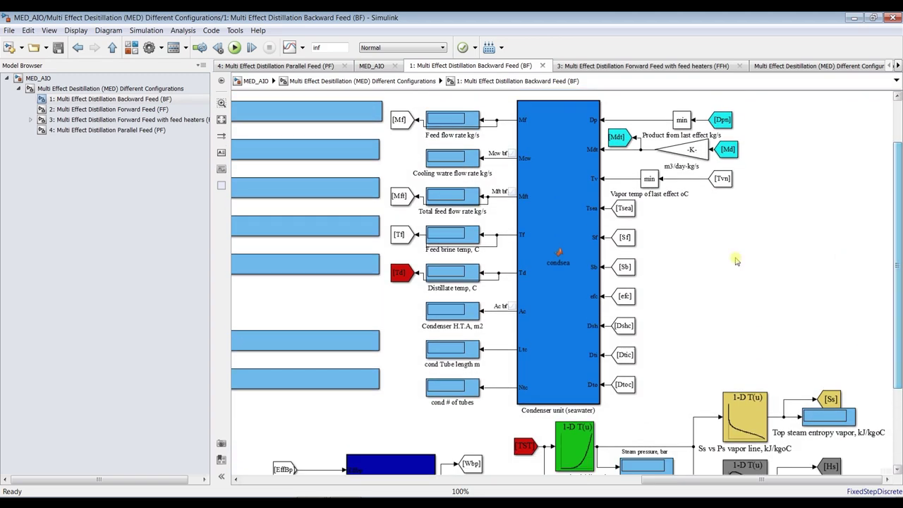
click(221, 119)
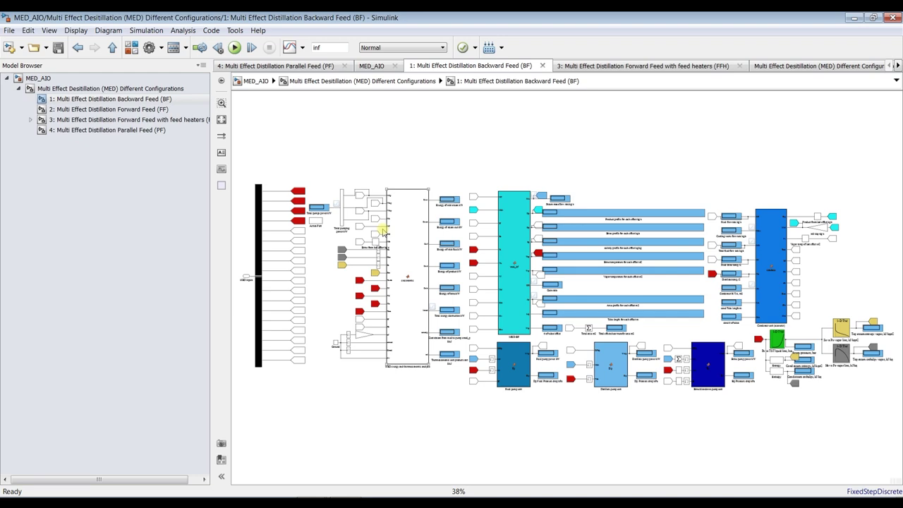
scroll(574, 255, up, 2)
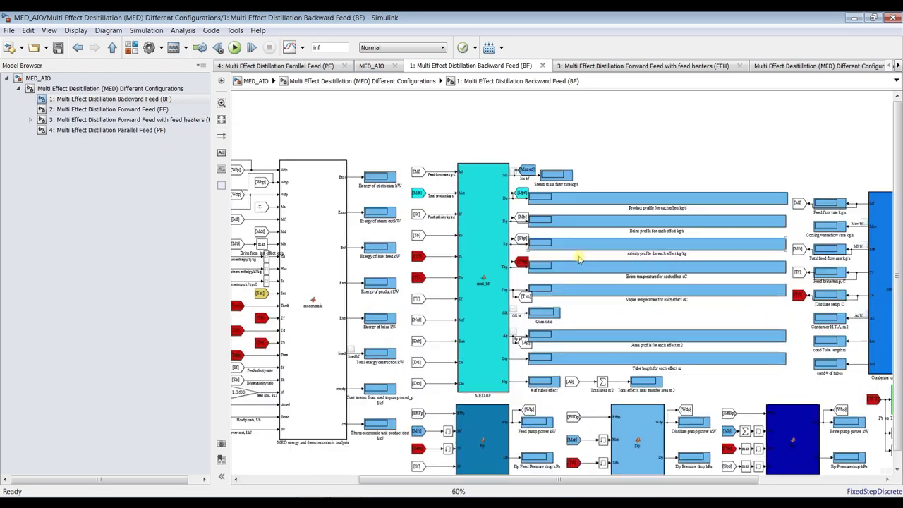
scroll(578, 260, up, 2)
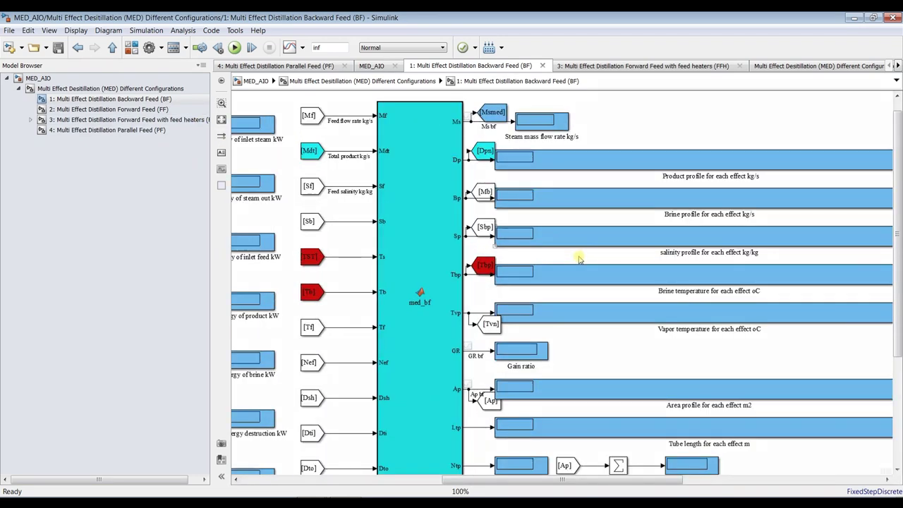
Save the model and bring up the MED Different Configurations parameters dialog, moving it clear of the MED-BF block
click(59, 49)
click(310, 502)
click(300, 484)
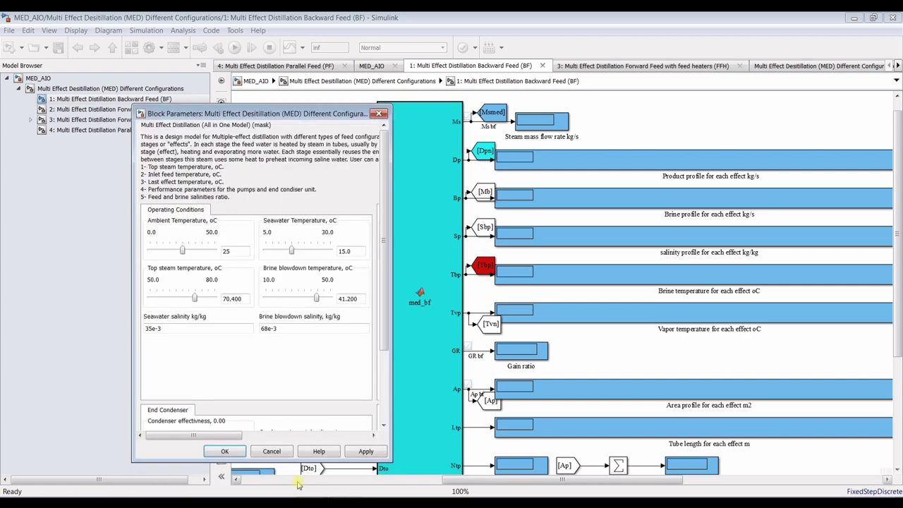
drag(280, 119, 225, 116)
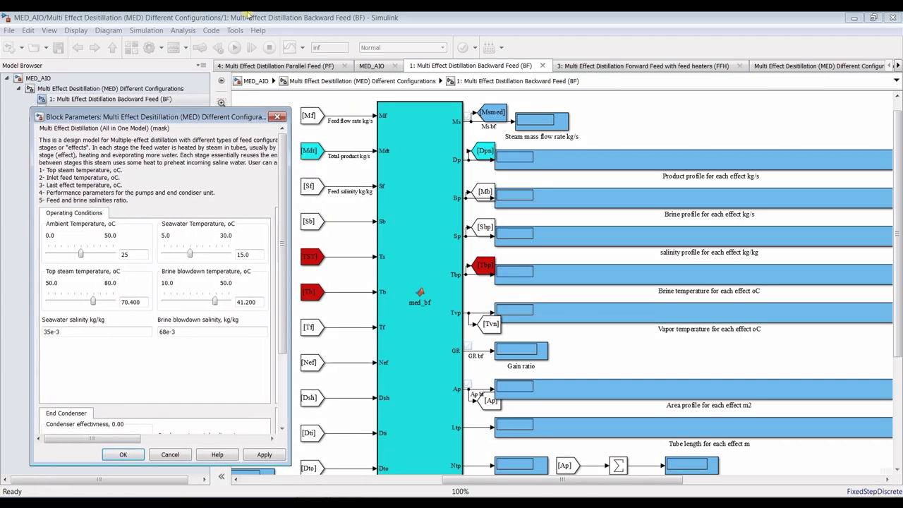
key(Escape)
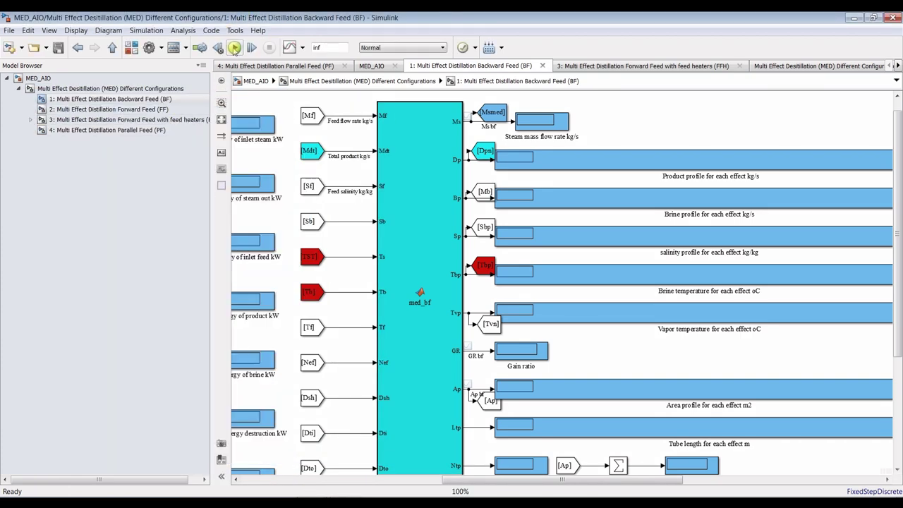
Apply the pending changes in the MED parameters dialog and start the simulation
click(235, 47)
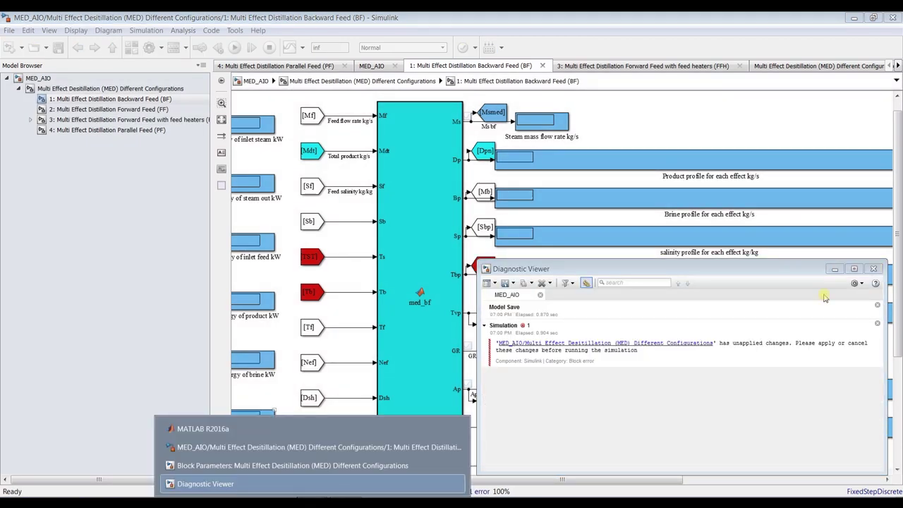
click(874, 271)
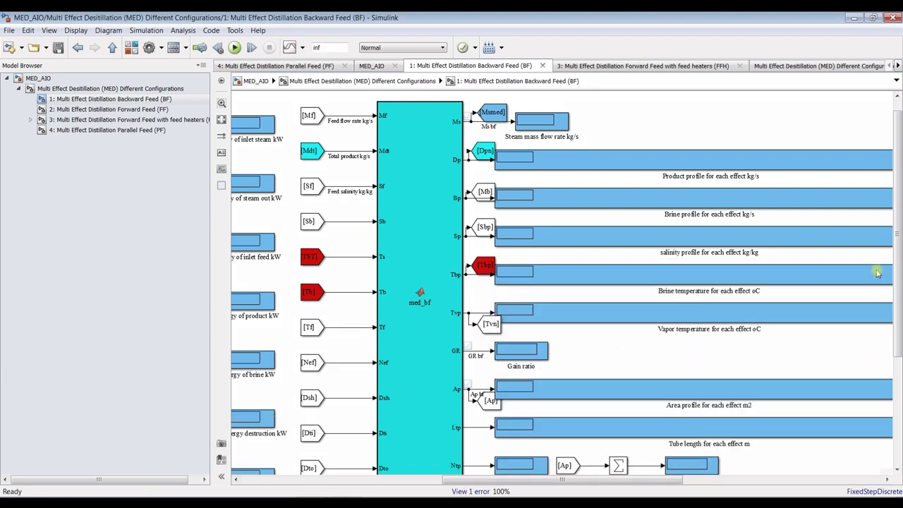
click(311, 485)
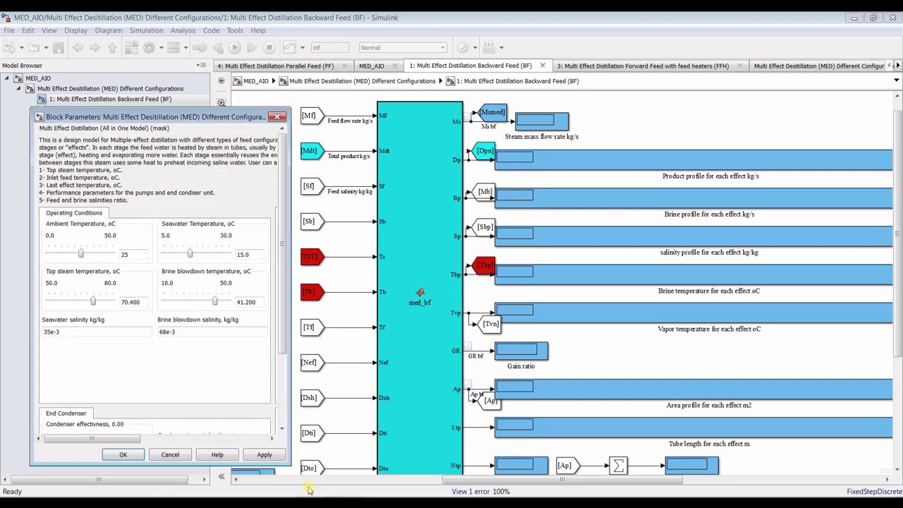
click(262, 453)
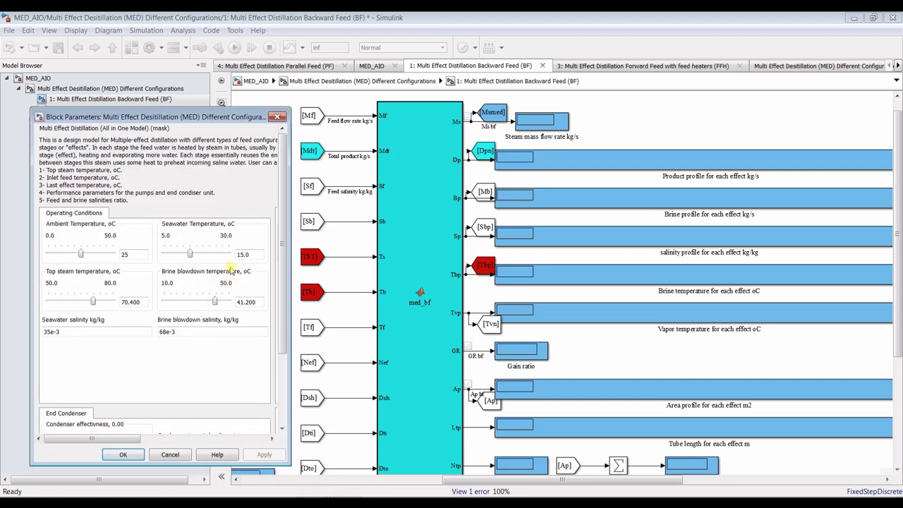
key(Return)
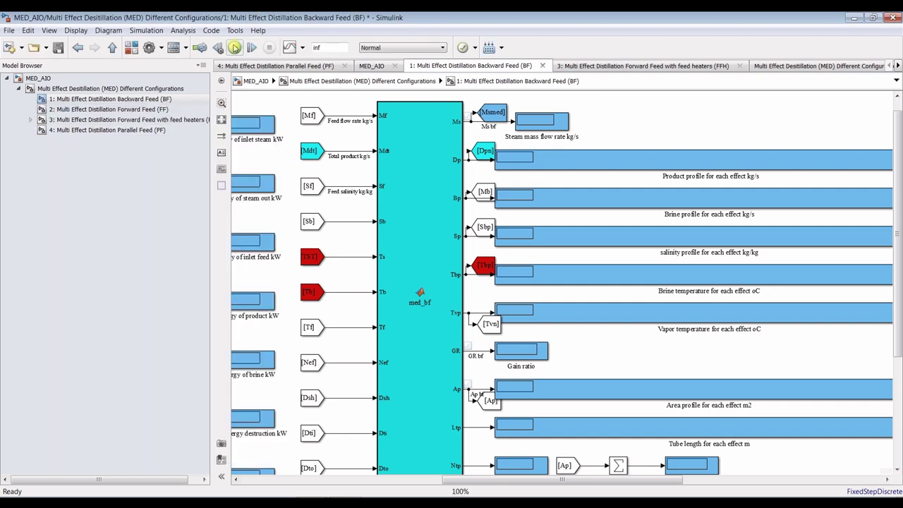
Lower the brine blowdown temperature to 35.6 °C in the MED parameters while the simulation runs
click(296, 483)
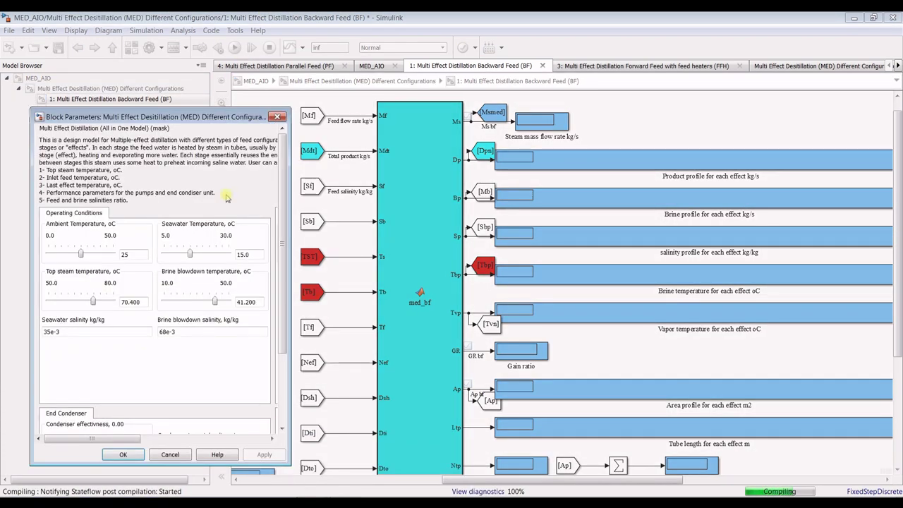
drag(205, 121, 242, 90)
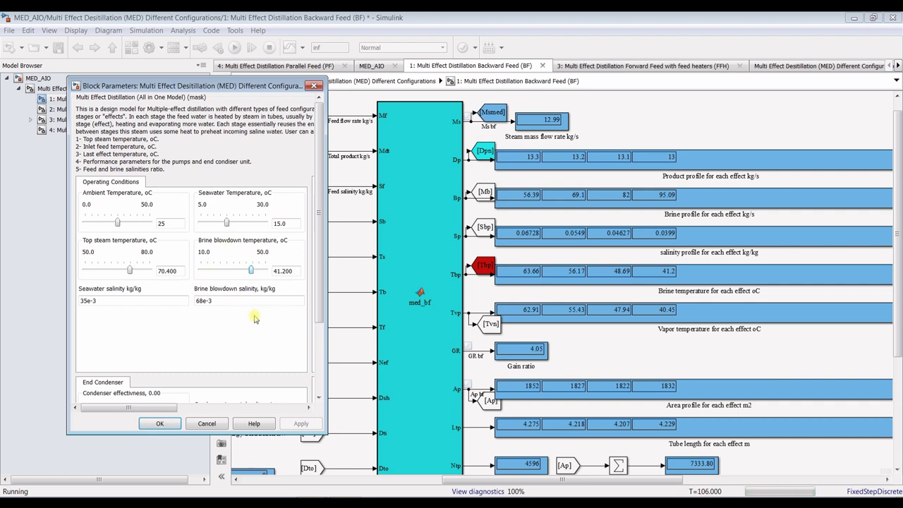
key(Left)
key(Left)
key(Left)
key(Left)
key(Left)
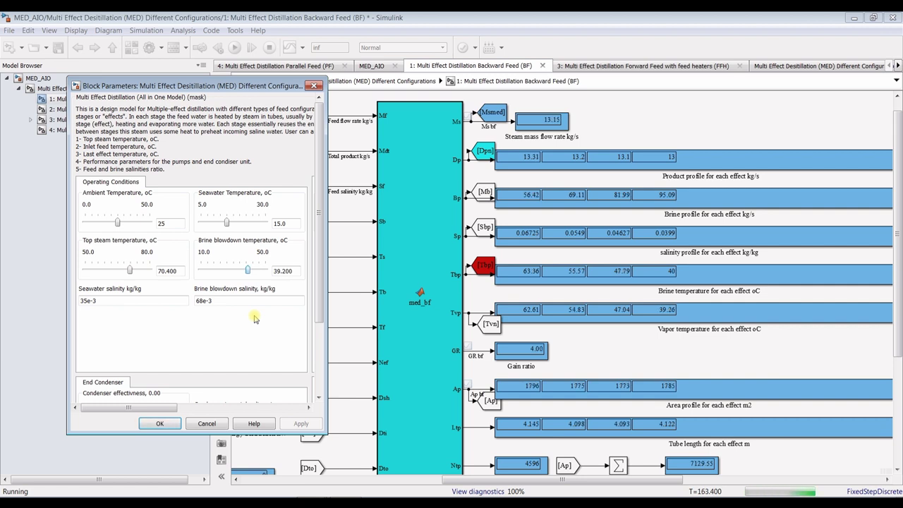
key(Left)
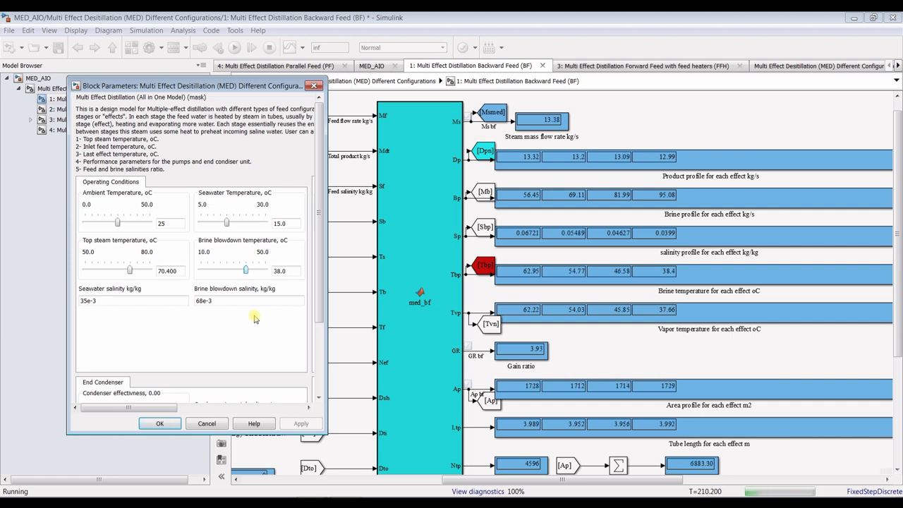
key(Left)
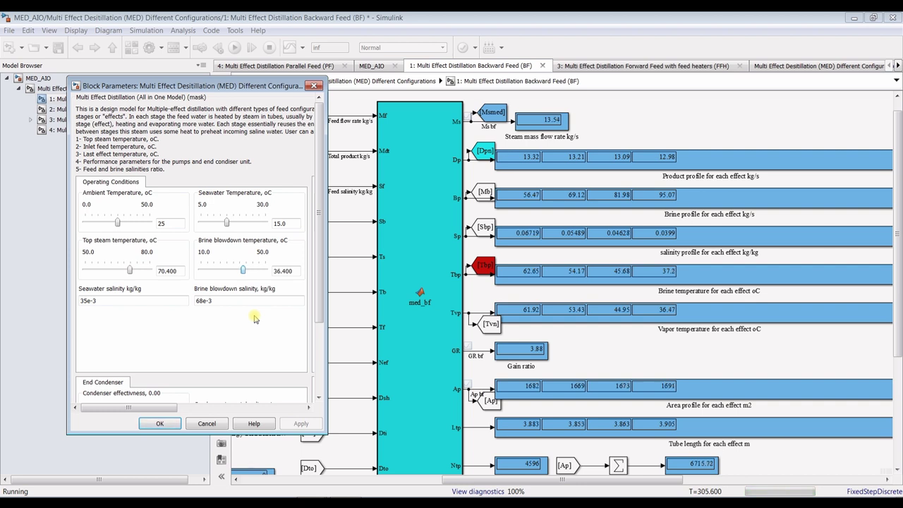
key(Left)
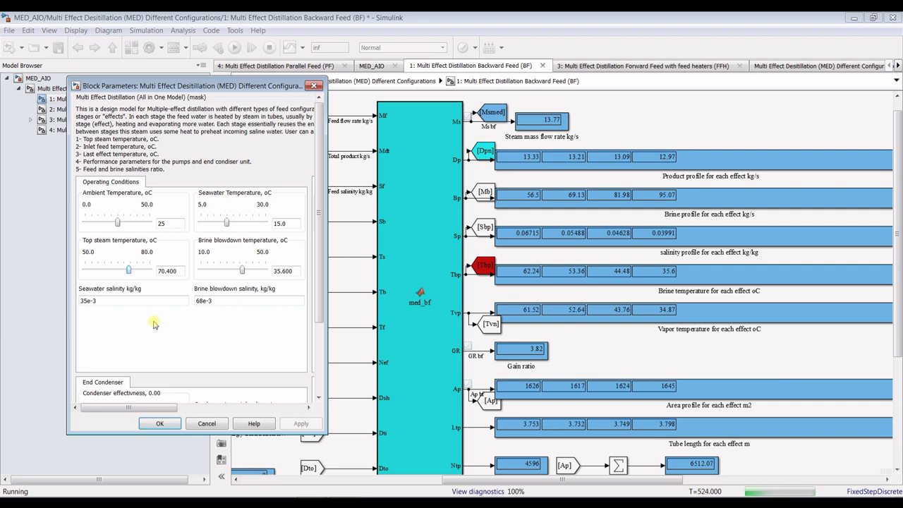
Lower the top steam temperature to 68.0 °C during the run, accept the parameters and stop the simulation
drag(131, 274, 129, 274)
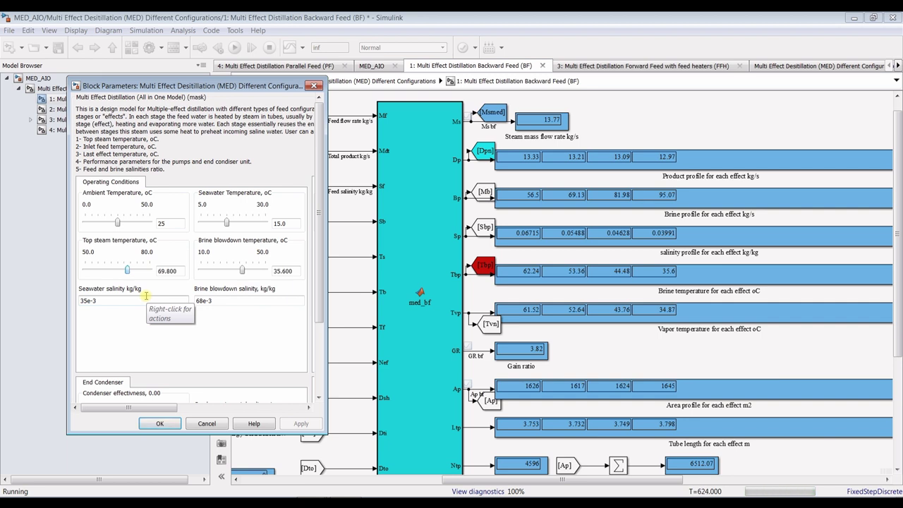
key(Left)
key(Left)
key(Left)
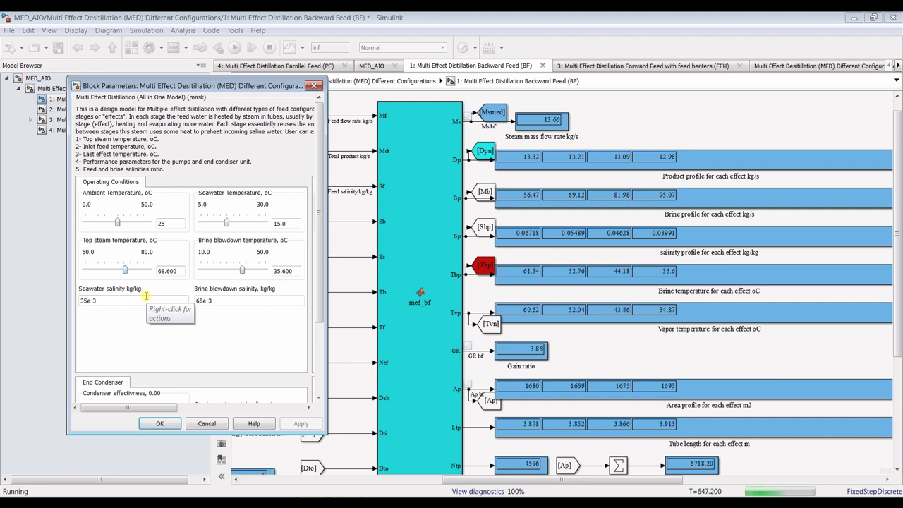
key(Left)
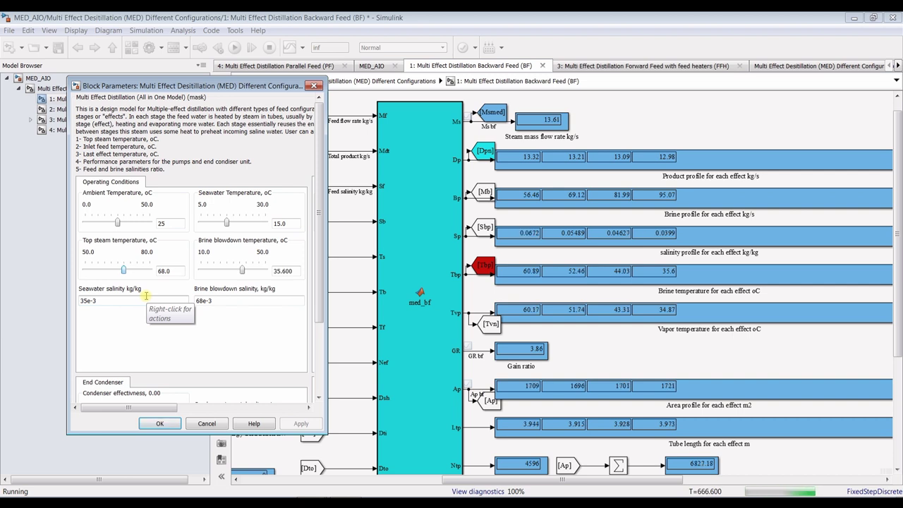
click(162, 423)
click(270, 49)
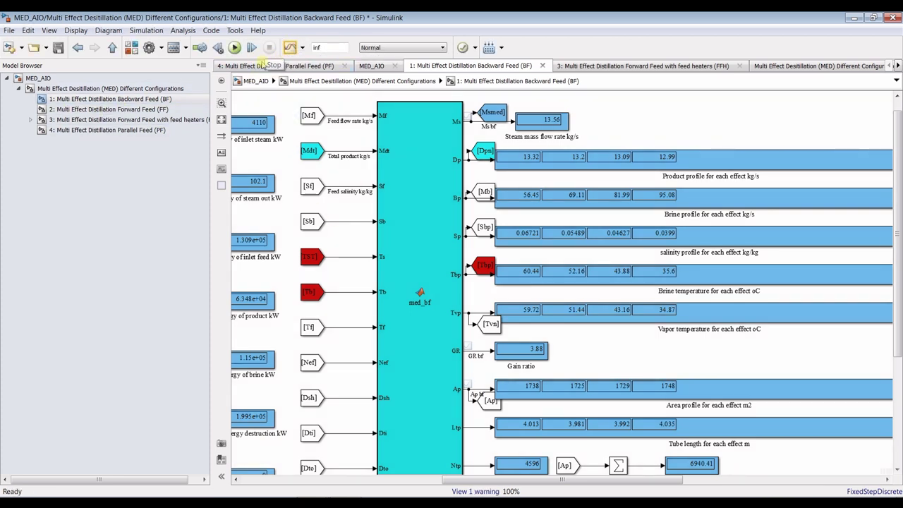
Look through the forward feed and parallel feed subsystems for active outputs and return to the backward feed subsystem
click(127, 110)
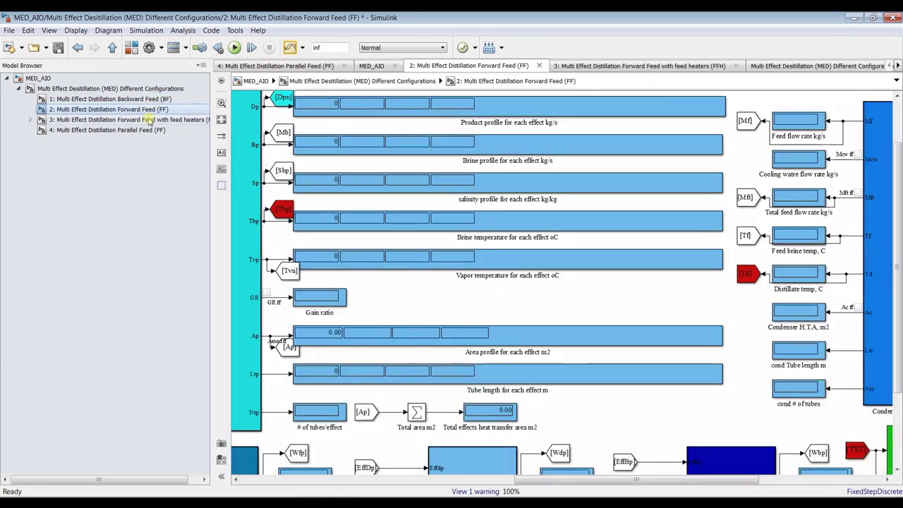
click(151, 120)
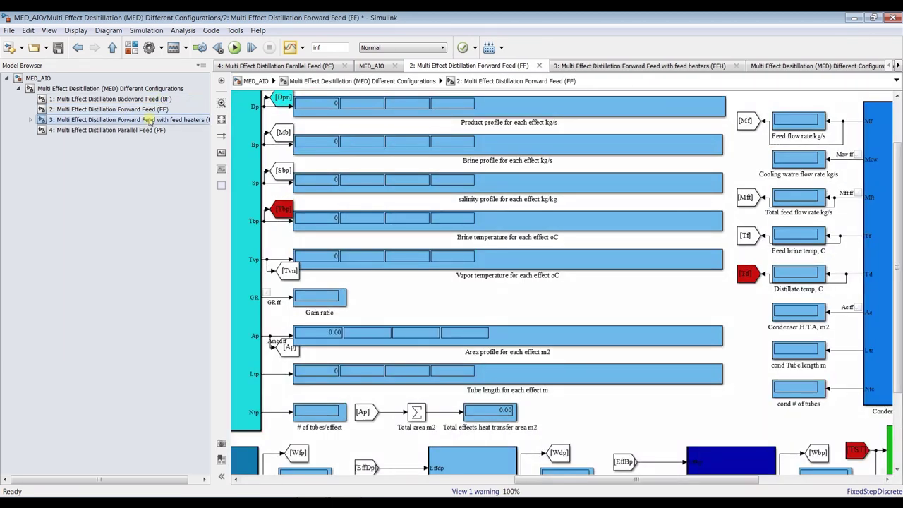
scroll(325, 167, up, 5)
click(106, 130)
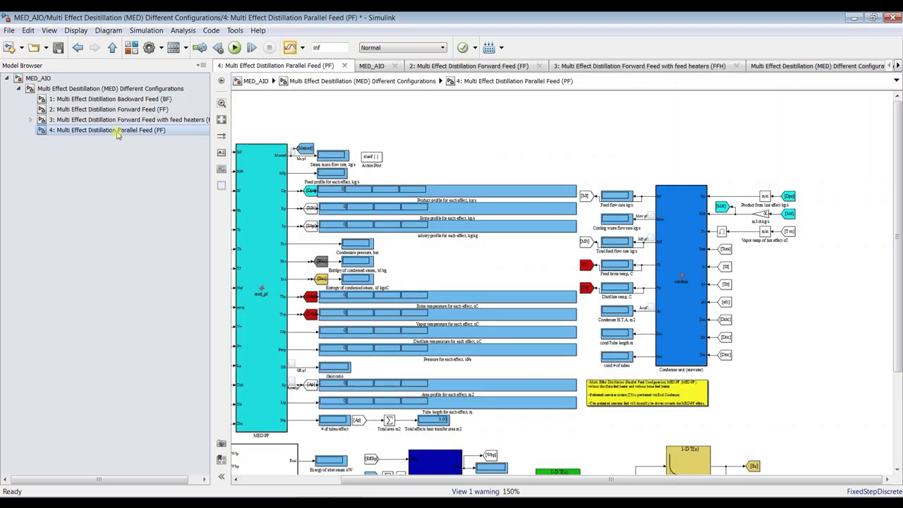
scroll(301, 211, up, 5)
click(134, 99)
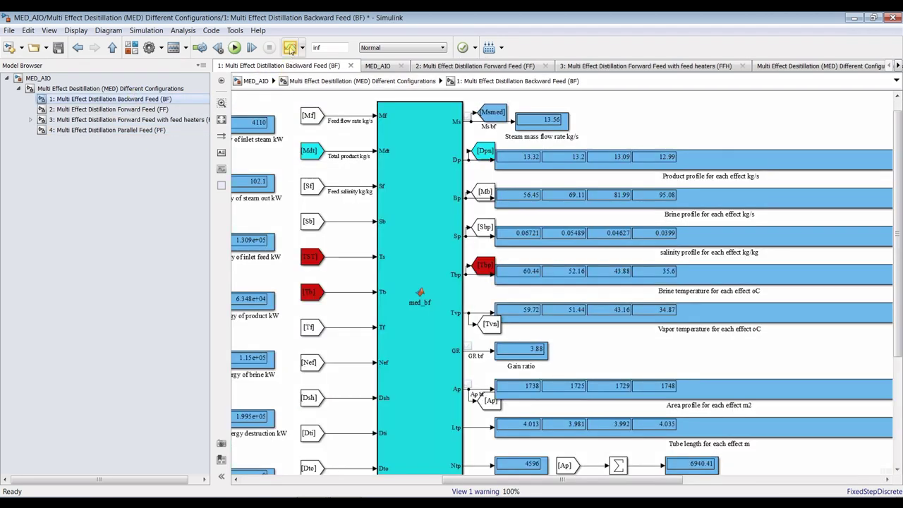
Open the Simulation Data Inspector maximized, enlarge its signal list and plot Mcw bf in the first subplot
click(289, 48)
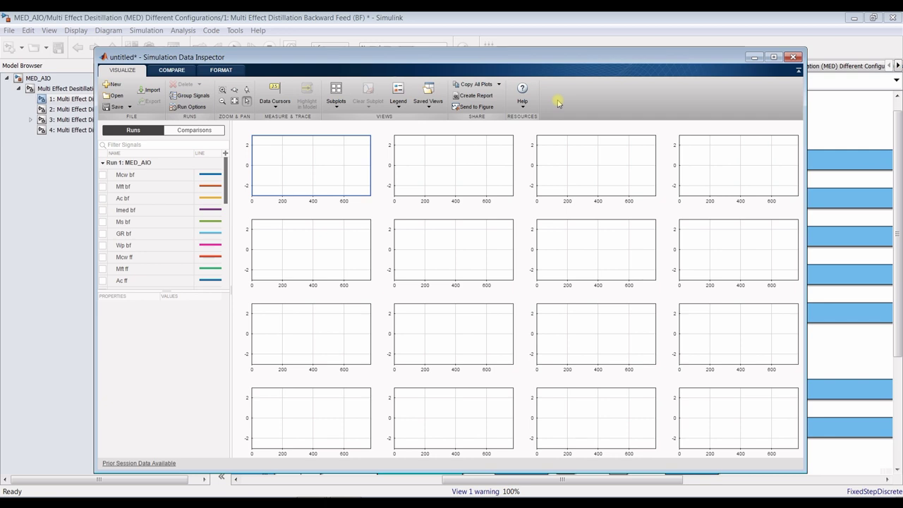
click(775, 57)
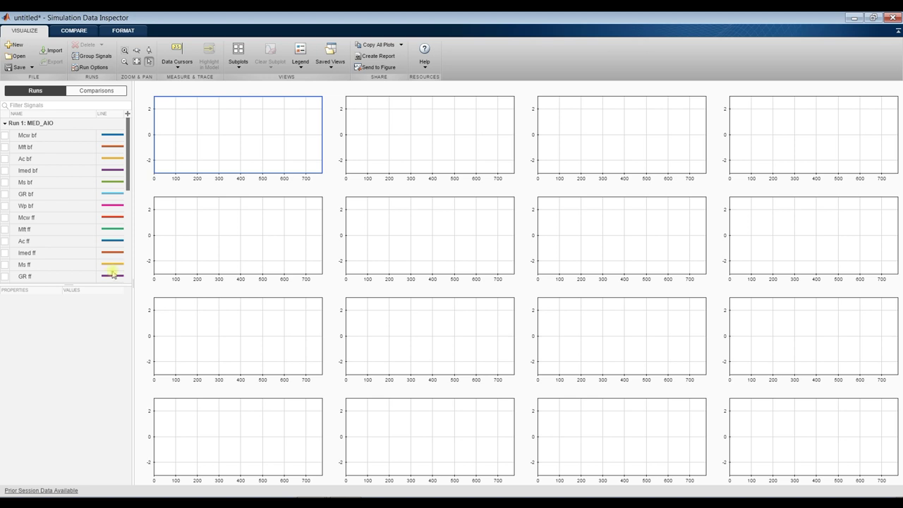
drag(70, 285, 71, 456)
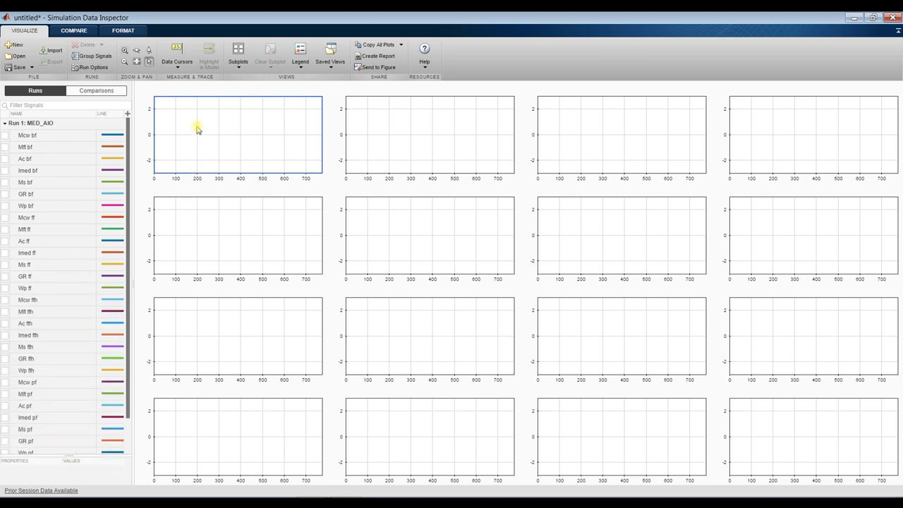
click(5, 137)
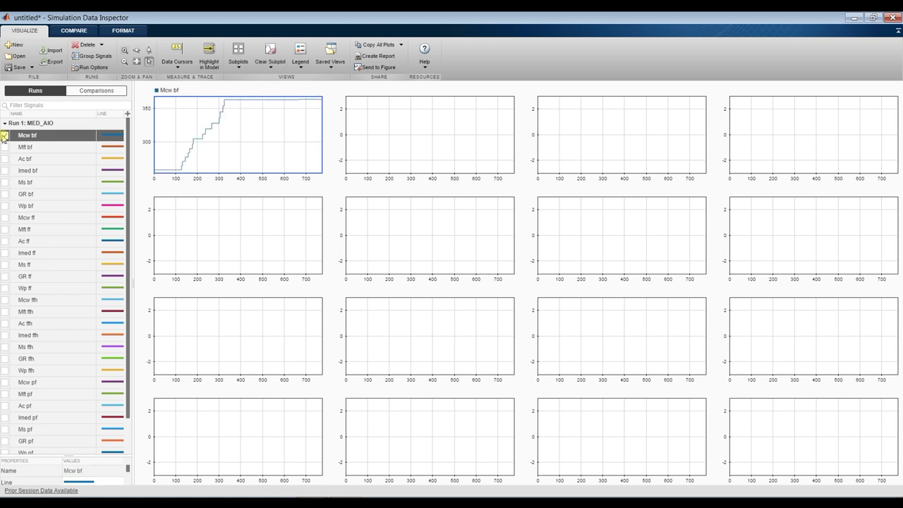
Plot Mft bf, Ac bf and Imed bf, each in its own subplot, across the rest of the first row
click(391, 134)
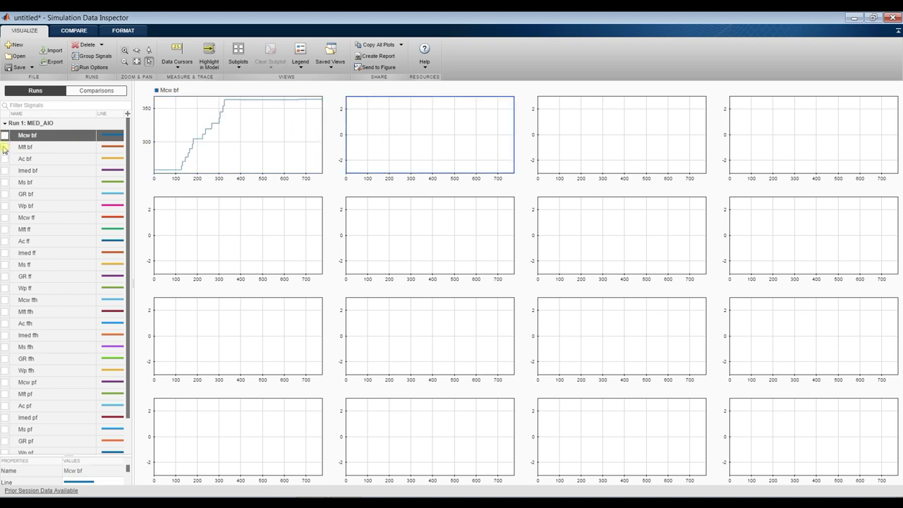
click(5, 148)
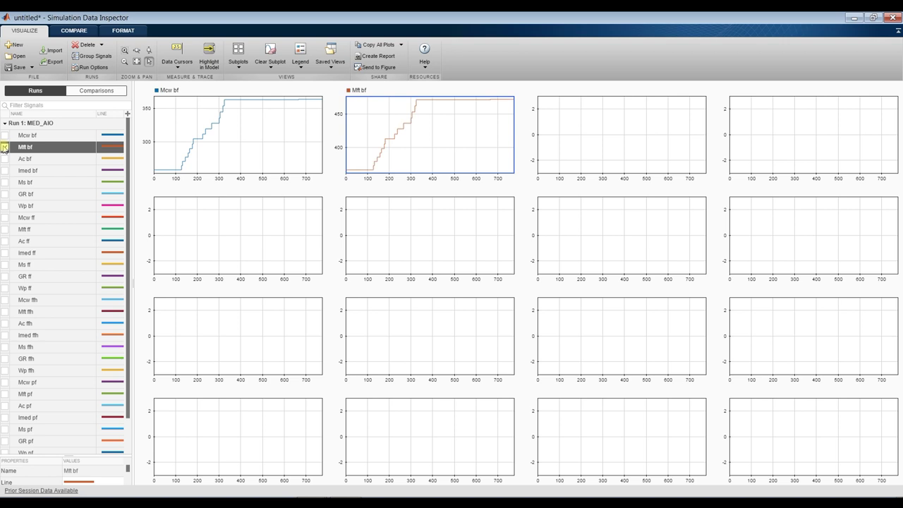
click(603, 121)
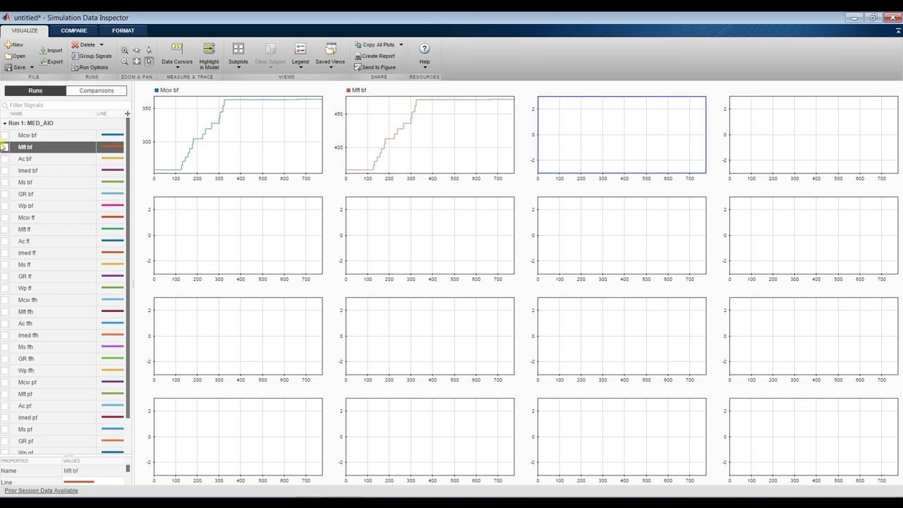
click(4, 159)
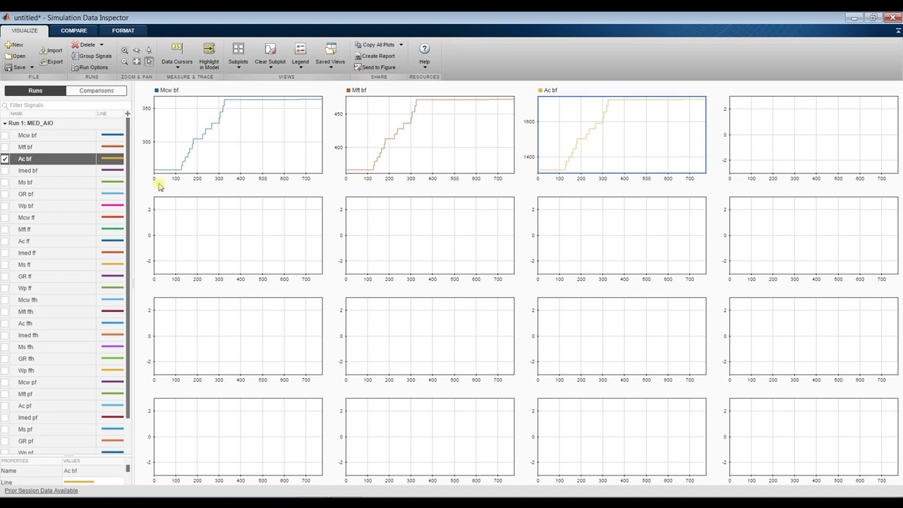
click(771, 121)
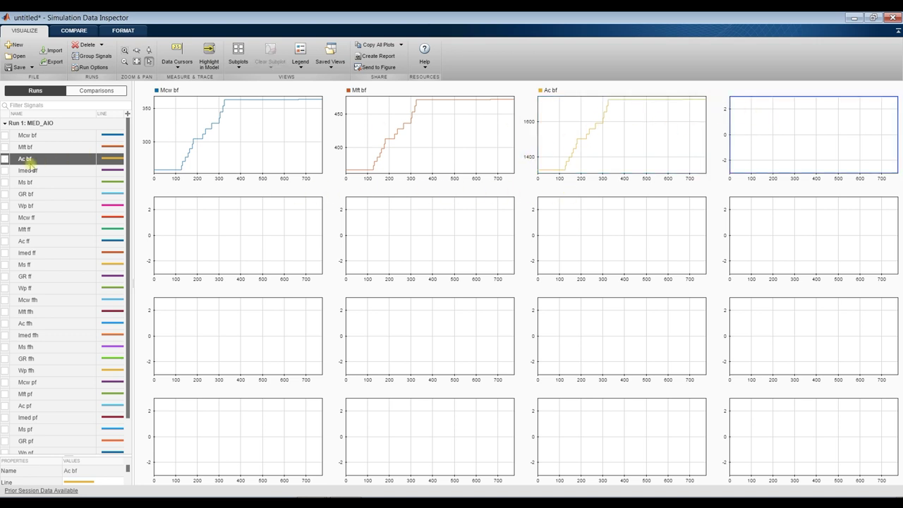
click(6, 171)
Plot Ms bf, GR bf and Wp bf in the first three subplots of the second row
click(258, 238)
click(6, 183)
click(387, 243)
click(5, 196)
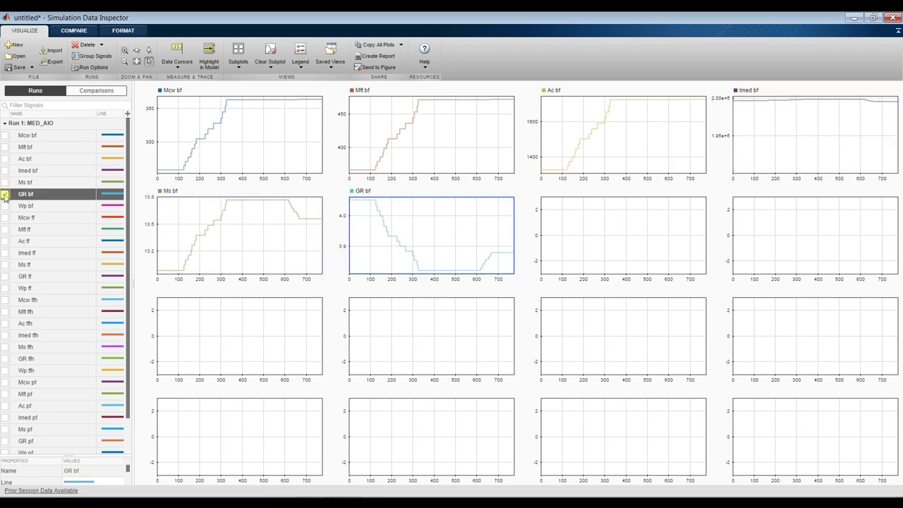
click(620, 241)
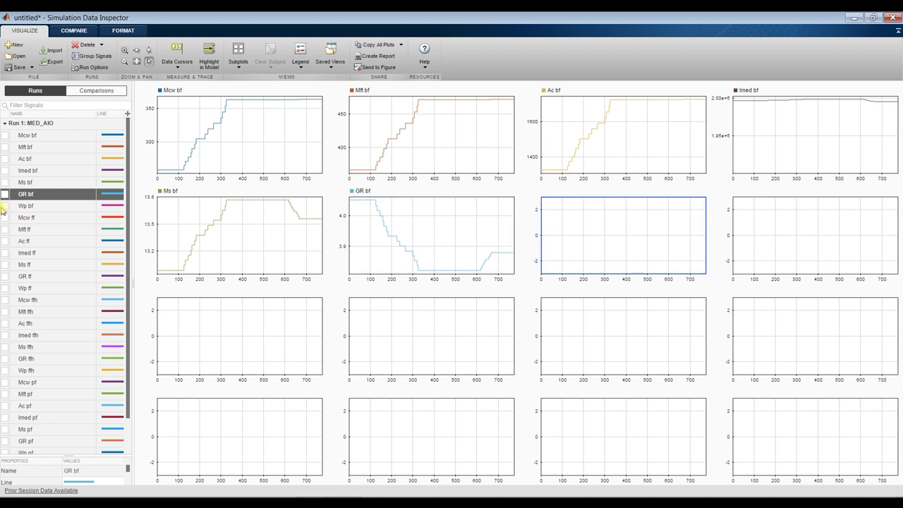
click(5, 206)
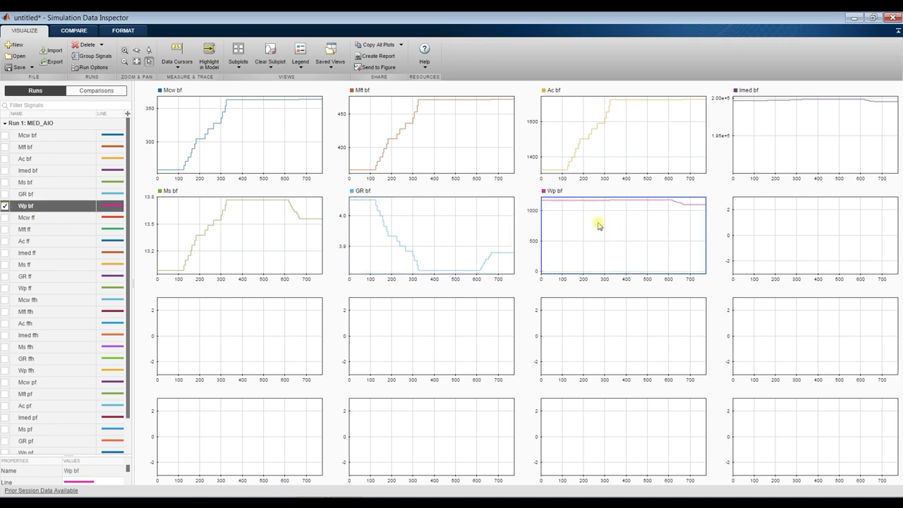
Set the Wp bf subplot's y-axis minimum to 1000 and close the Simulation Data Inspector
click(122, 32)
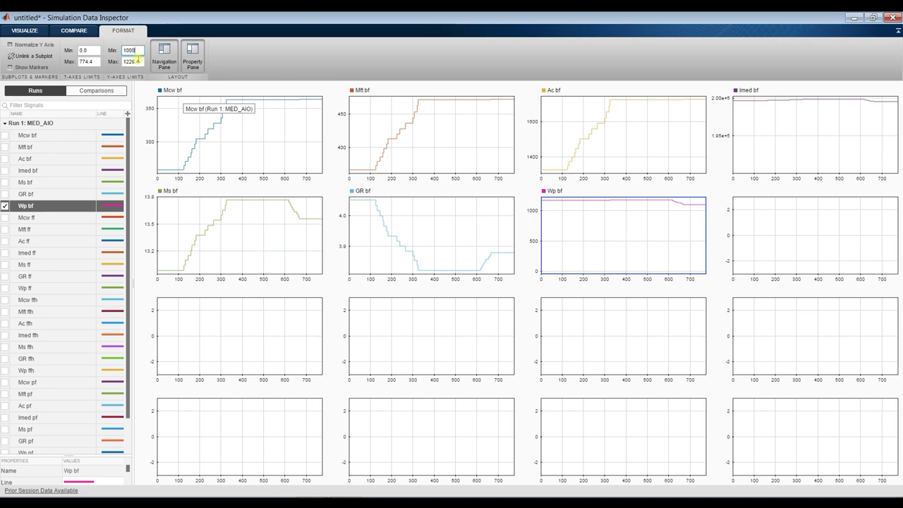
key(Return)
click(764, 239)
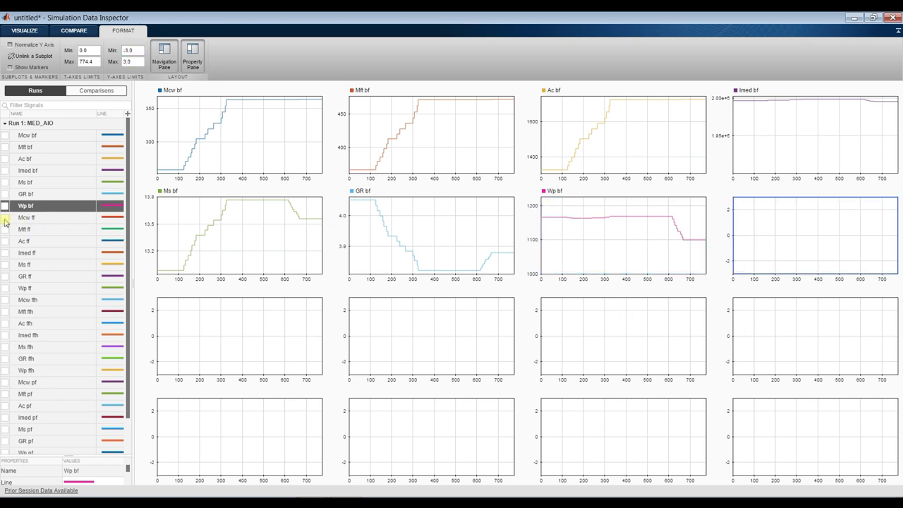
click(242, 144)
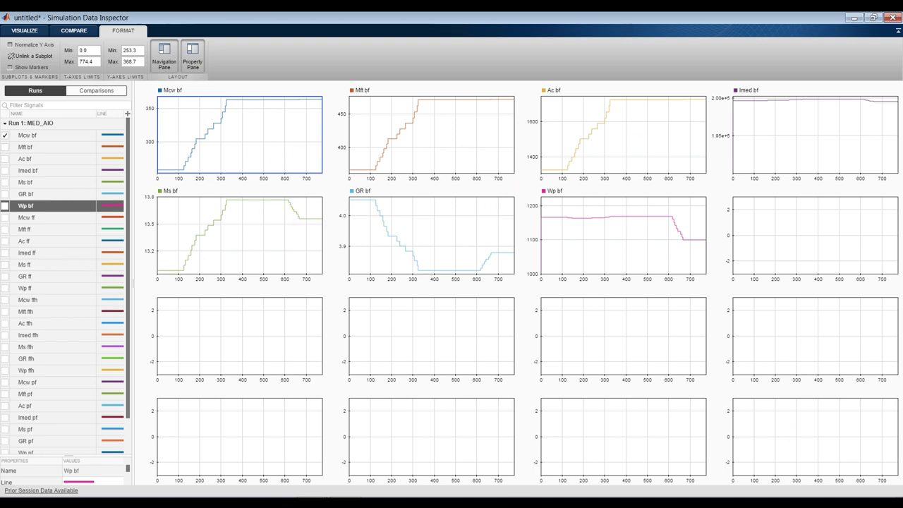
click(892, 17)
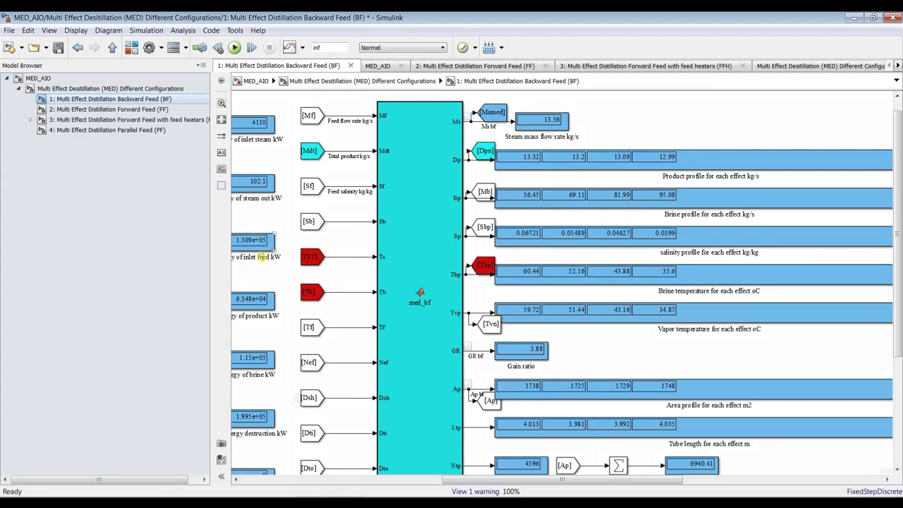
Change the top-level MED block's configuration selection to MED Forward feed (MED-FF) and accept the parameters
click(41, 78)
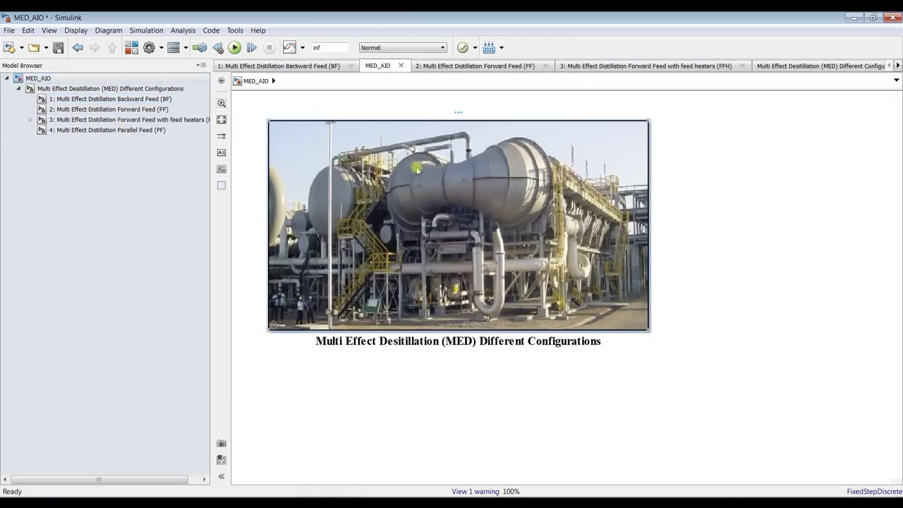
double_click(418, 169)
click(505, 244)
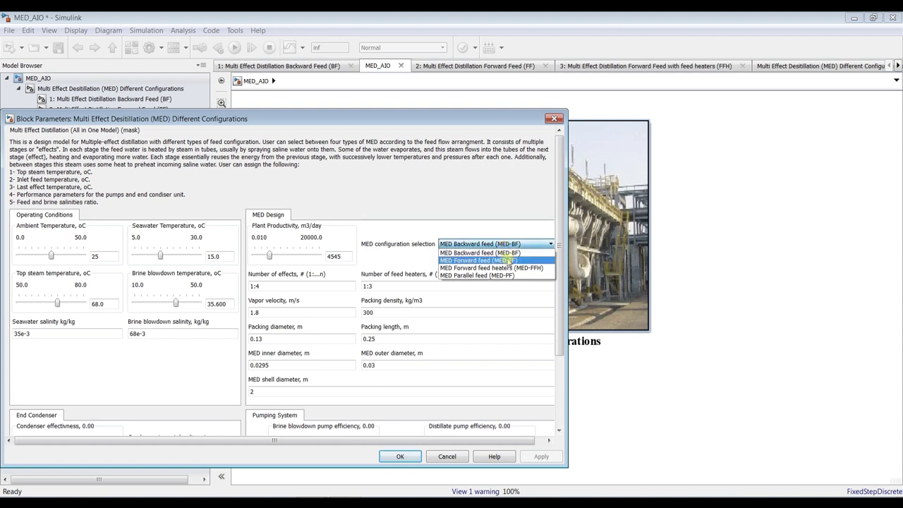
click(508, 260)
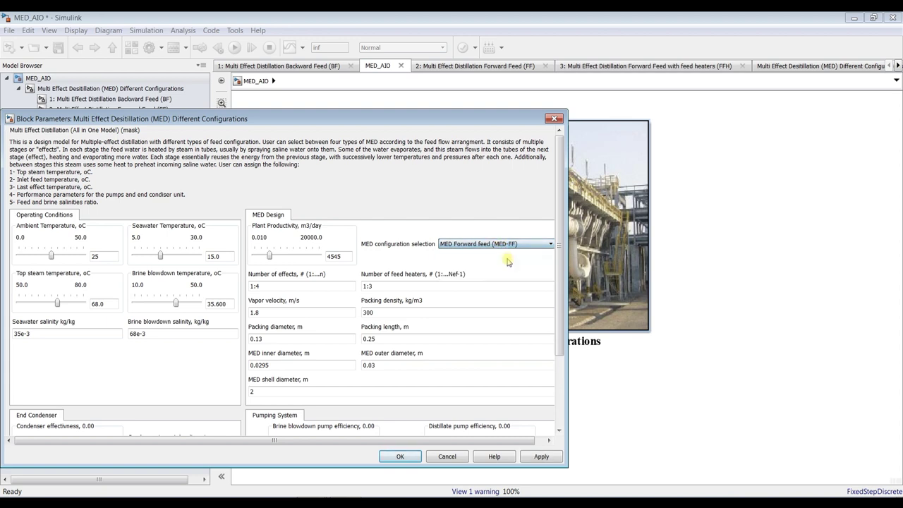
click(541, 457)
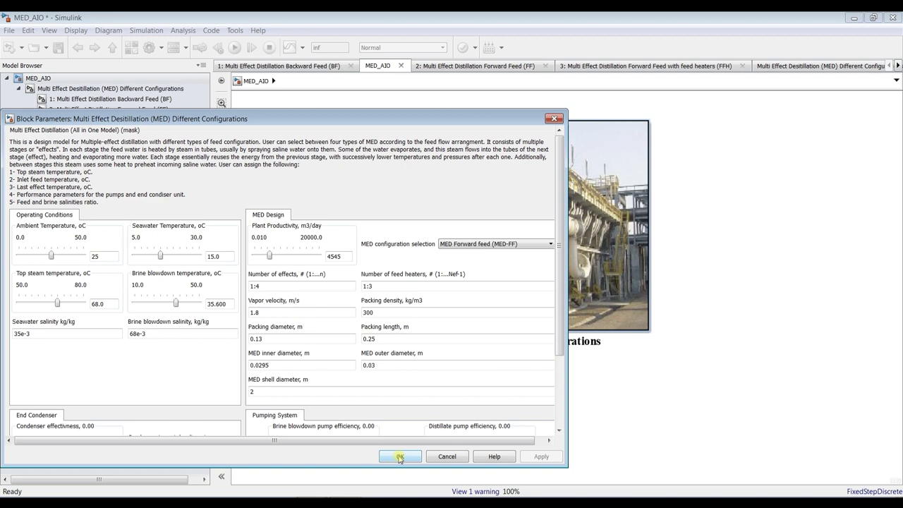
click(400, 457)
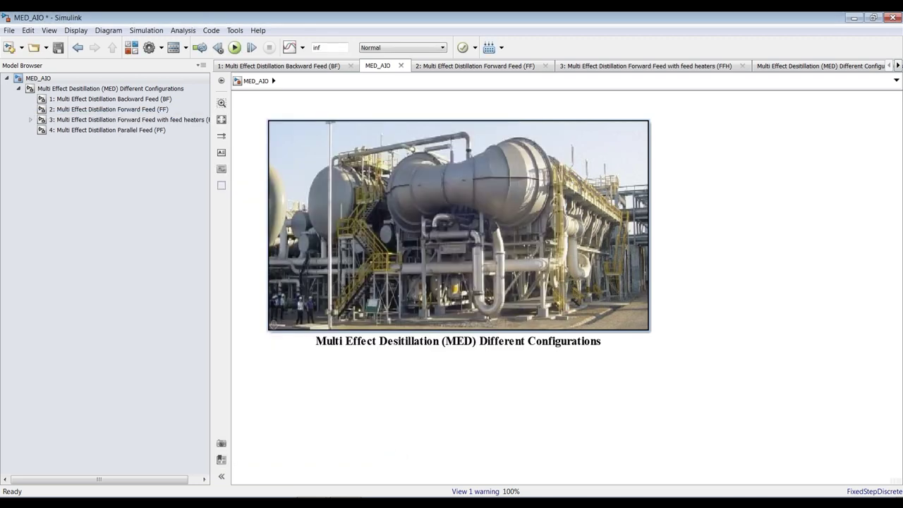
Reopen the MED block parameters, display the forward feed subsystem behind them and save the model
double_click(458, 127)
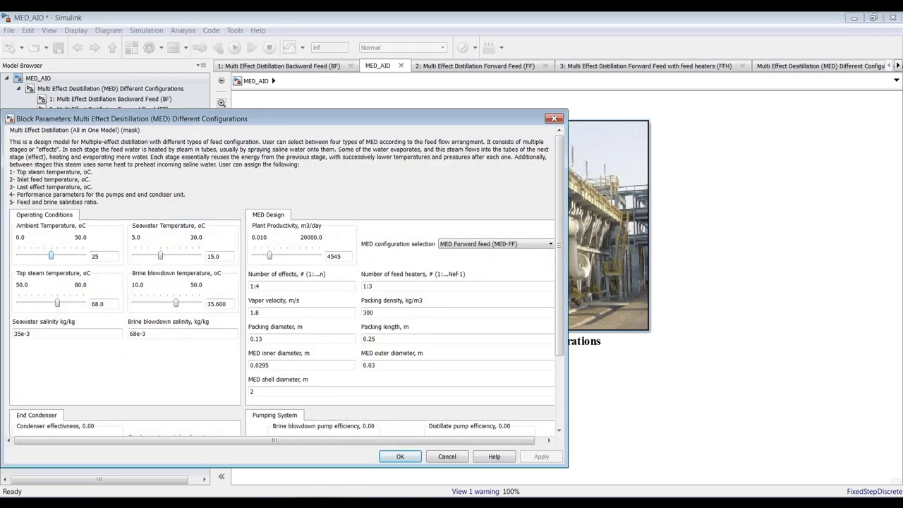
click(313, 502)
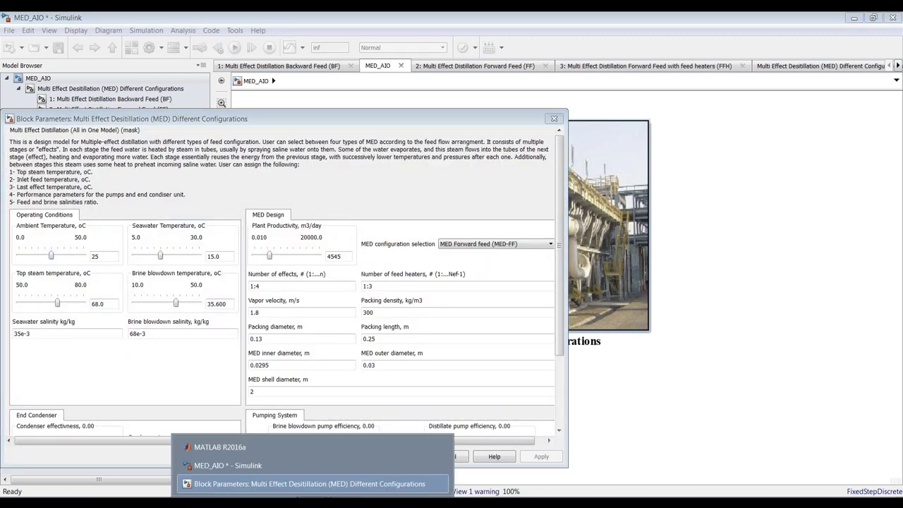
click(274, 468)
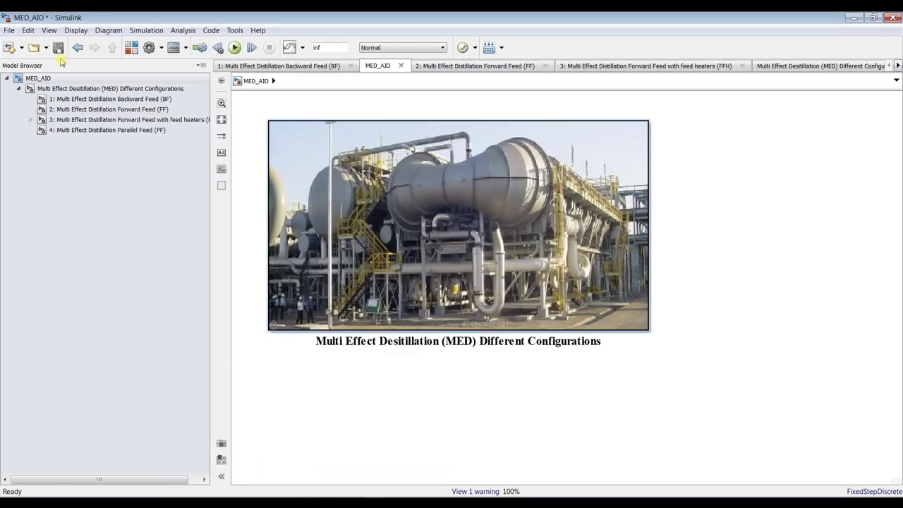
click(145, 110)
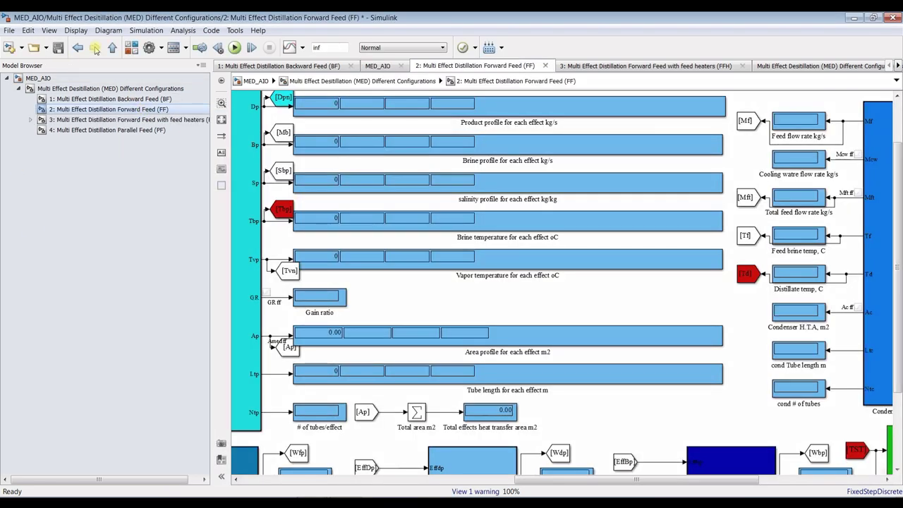
click(59, 48)
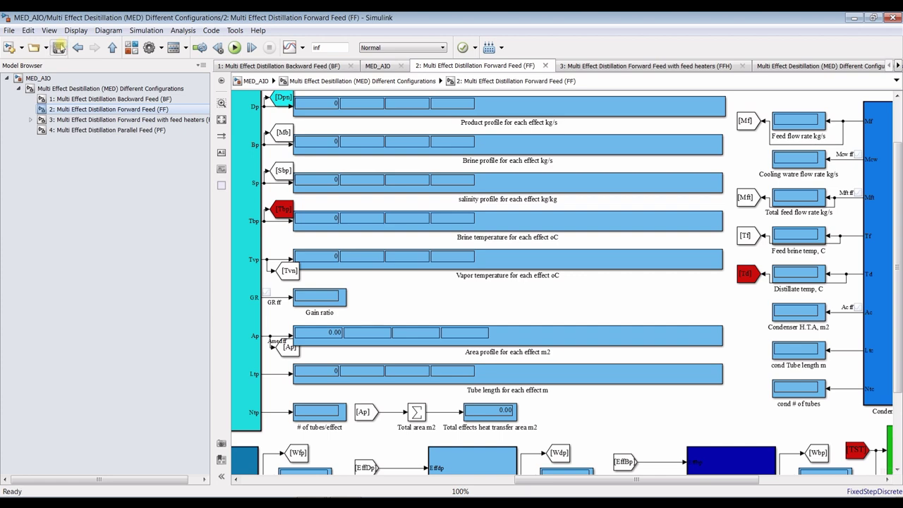
Start the simulation and narrow the MED block parameters dialog to uncover the forward feed outputs
click(235, 47)
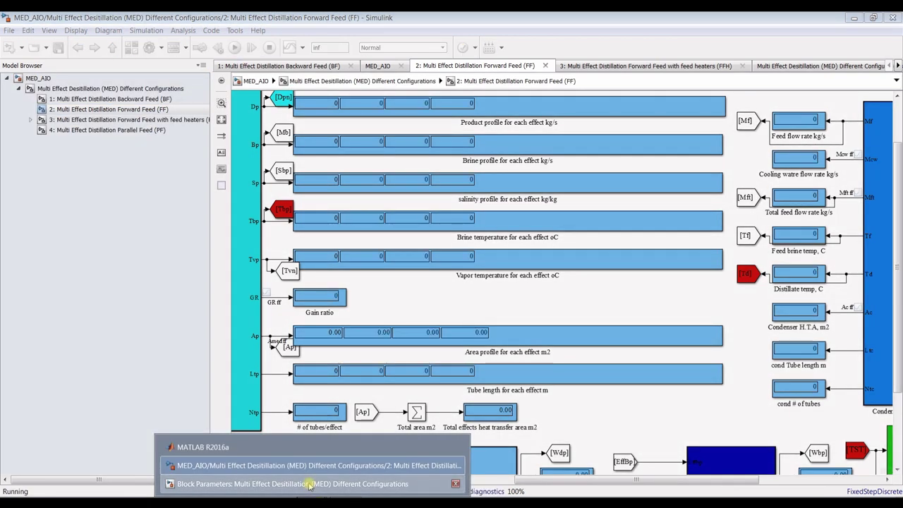
click(312, 484)
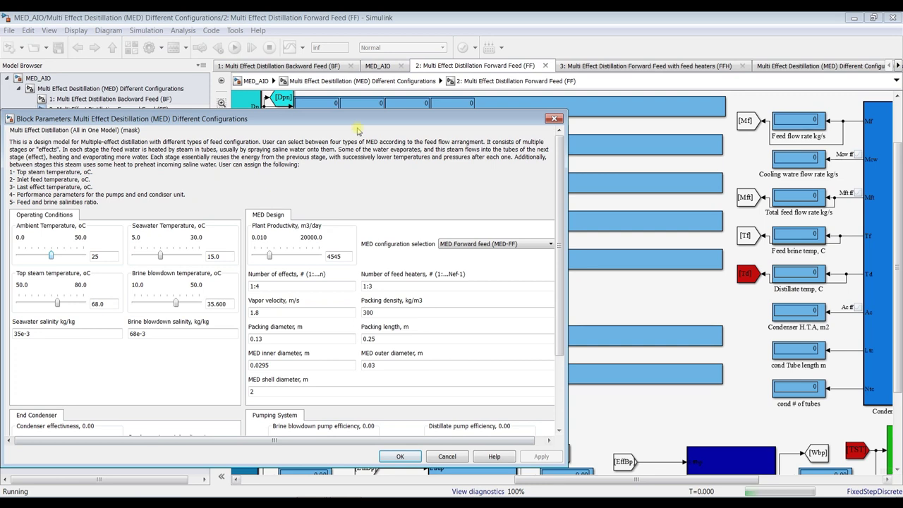
drag(566, 227, 243, 226)
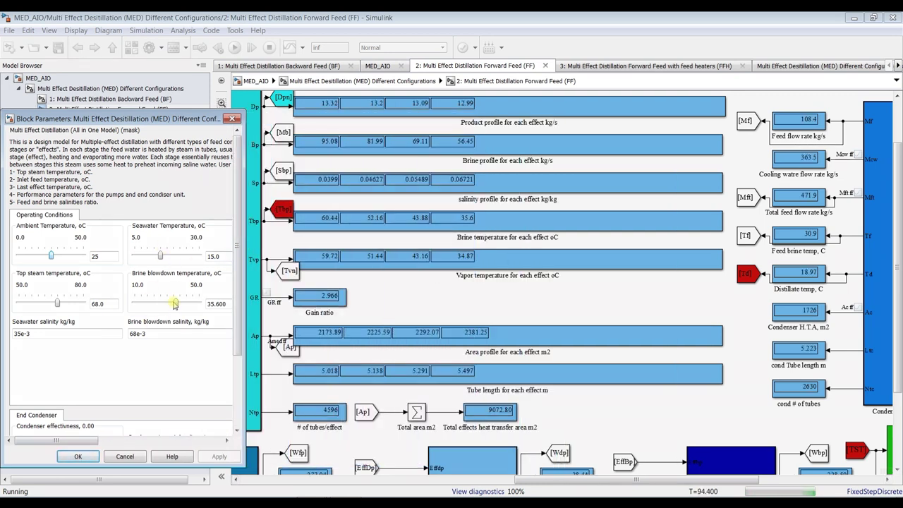
Raise the brine blowdown temperature gradually to 40.0 °C while the forward feed simulation runs
drag(174, 303, 176, 303)
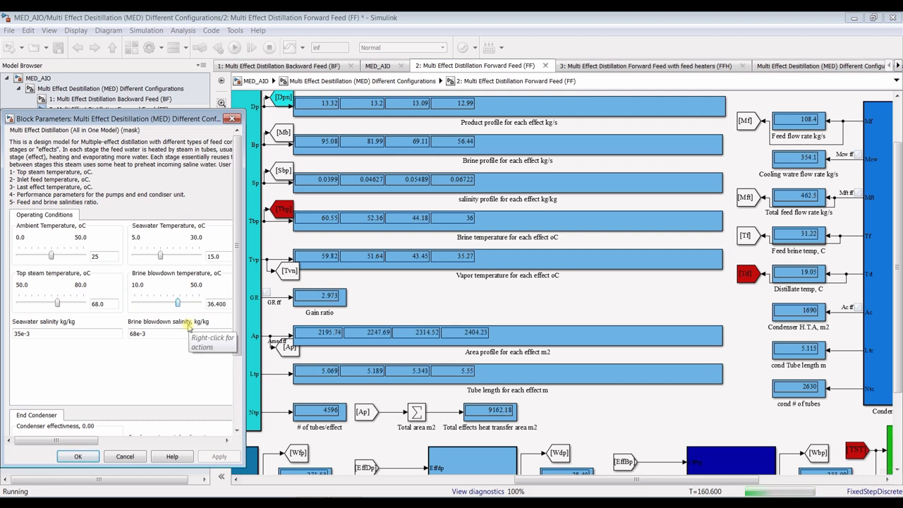
key(Right)
key(Right)
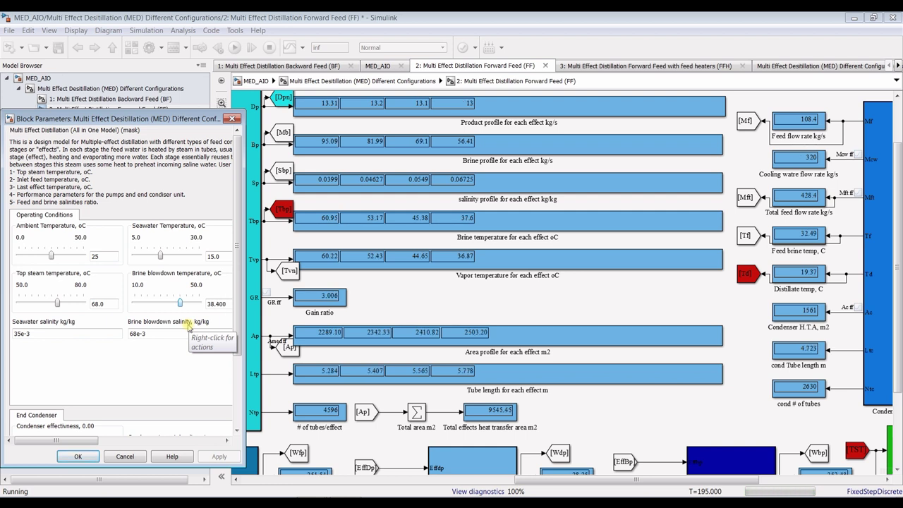
key(Right)
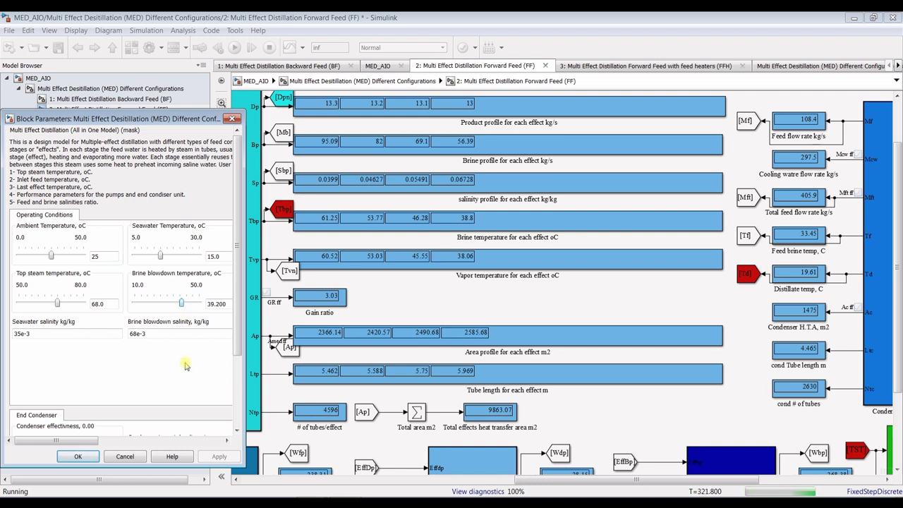
key(Right)
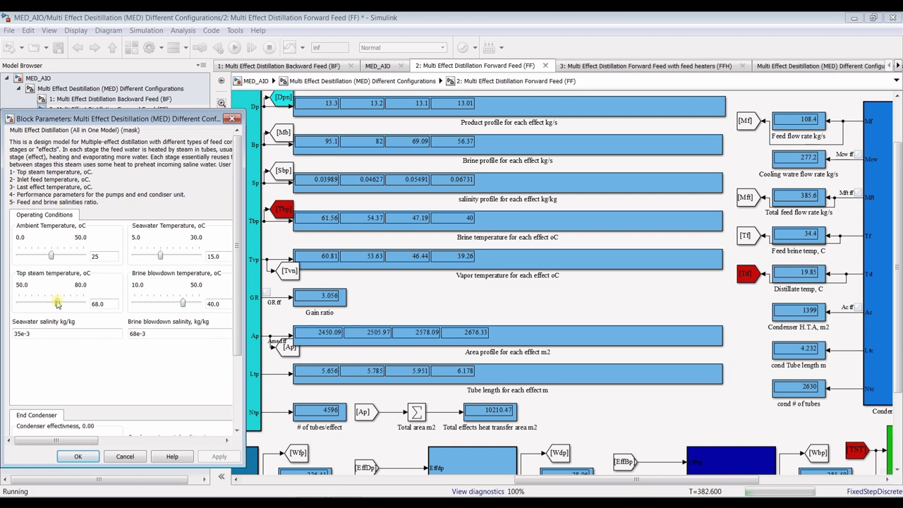
Raise the top steam temperature gradually to 72.2 °C during the run, accept the parameters and stop the simulation
key(Right)
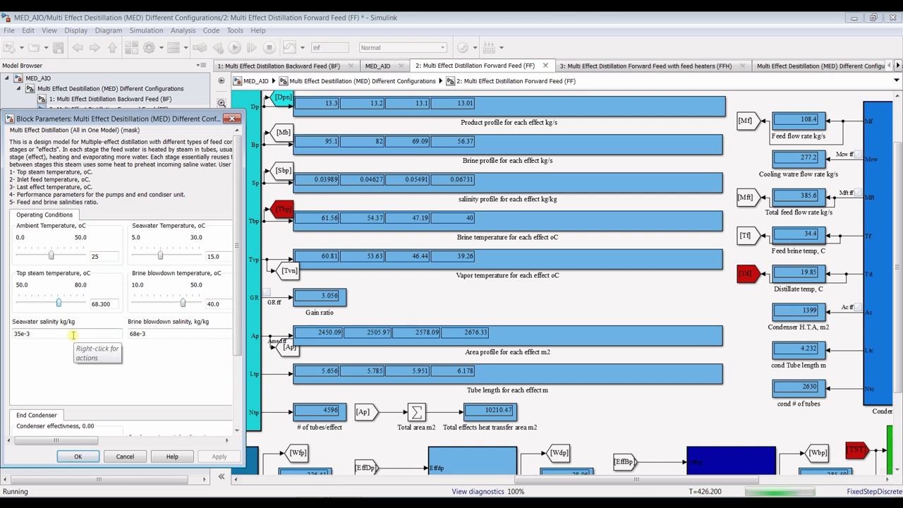
key(Right)
key(Right)
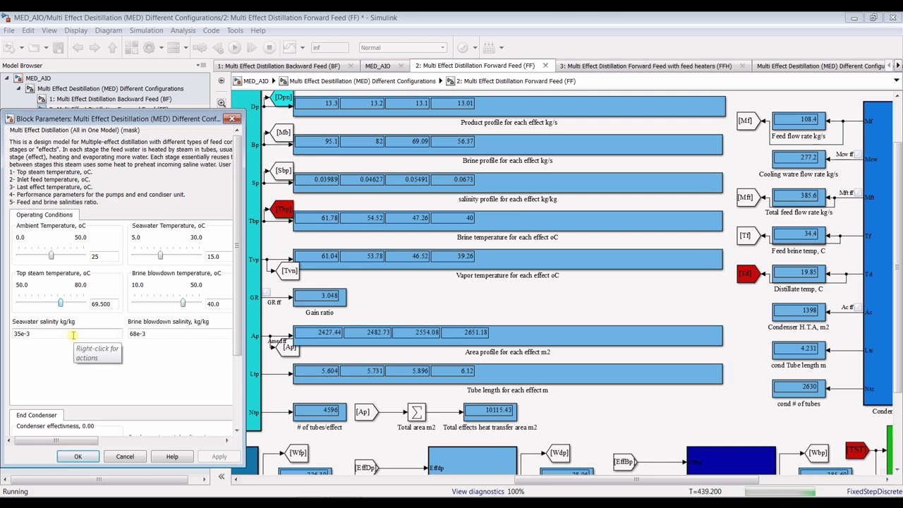
key(Right)
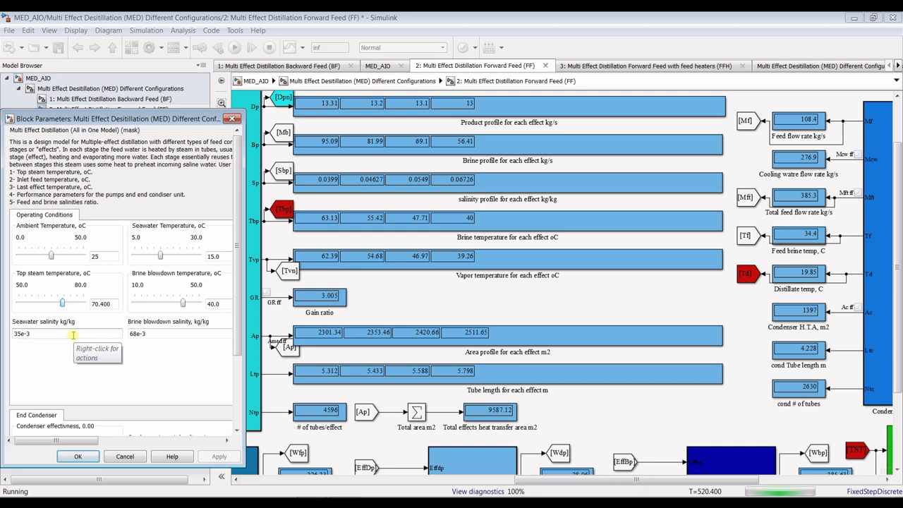
key(Right)
key(Right)
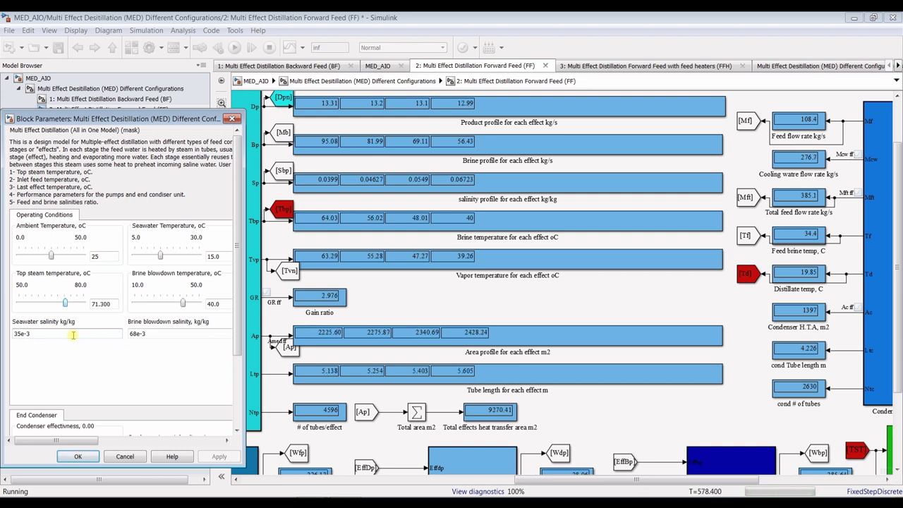
key(Right)
key(Right)
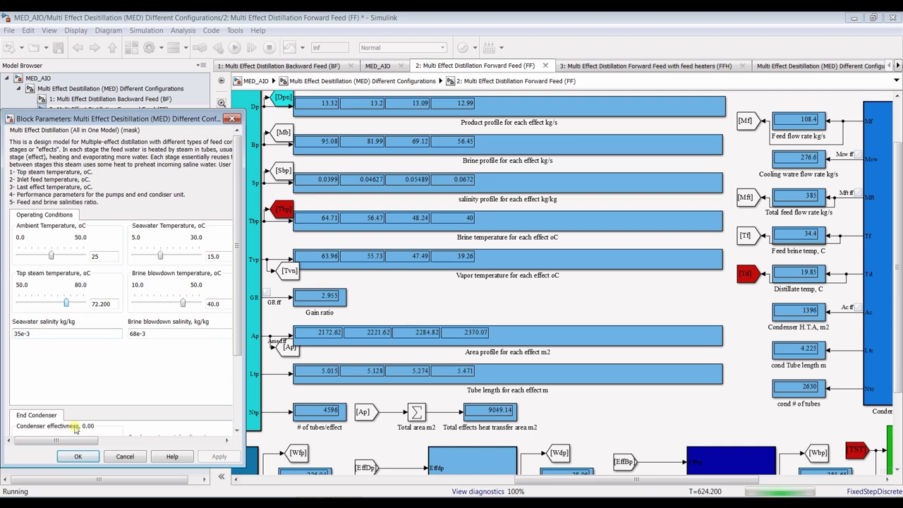
click(78, 457)
click(269, 48)
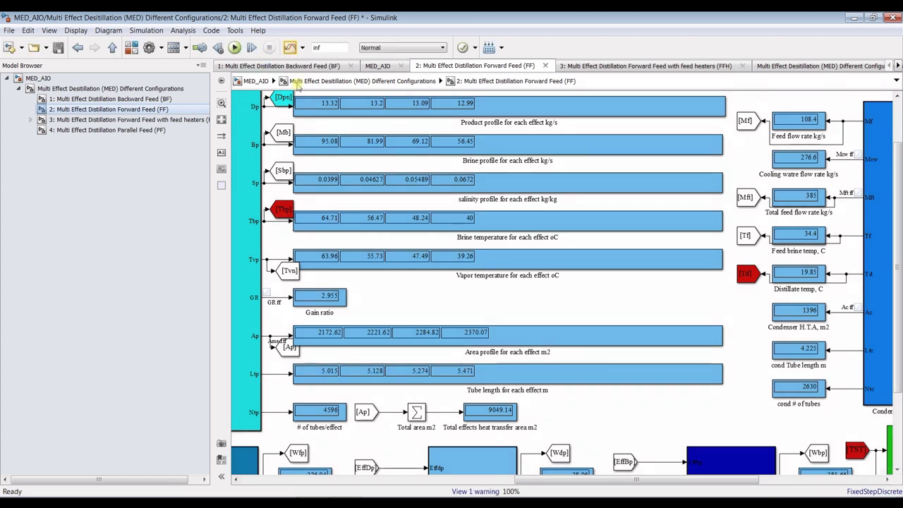
Open the Simulation Data Inspector, enlarge the signal list and add Run 2's Mcw ff signal to the Mcw bf subplot
click(291, 48)
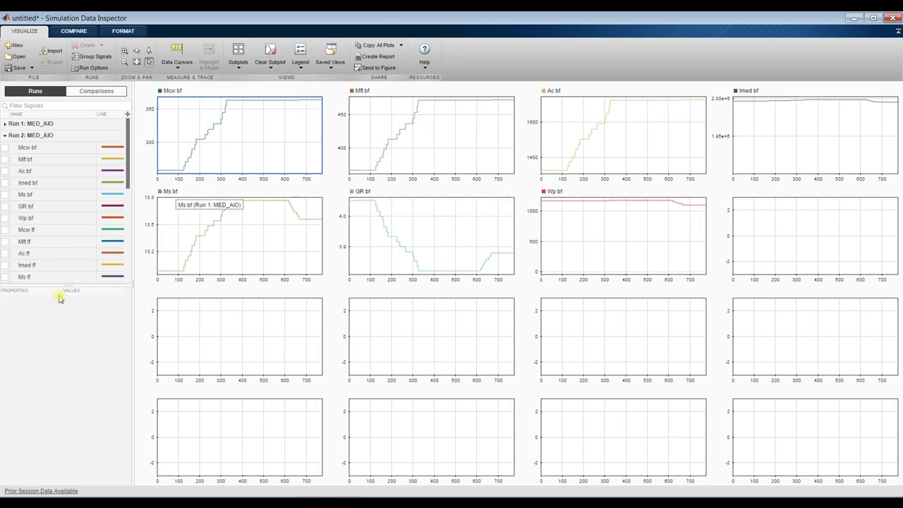
drag(64, 285, 54, 438)
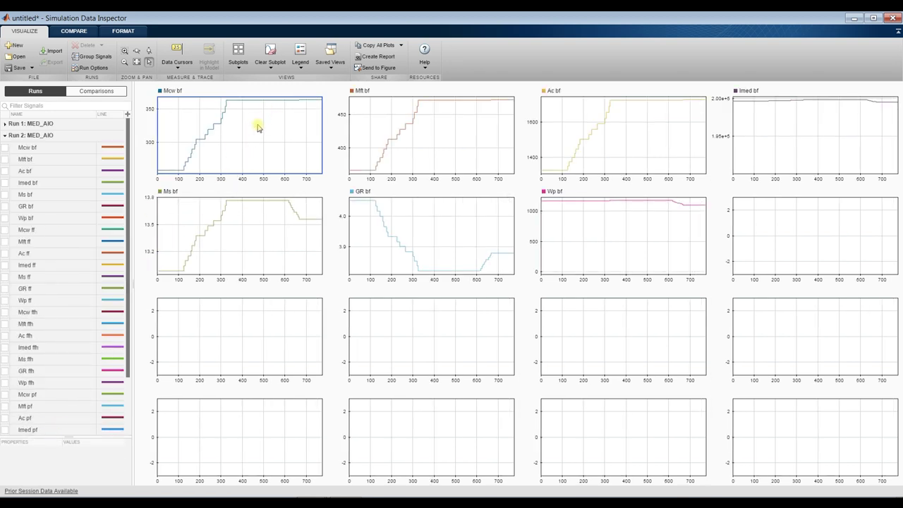
click(5, 230)
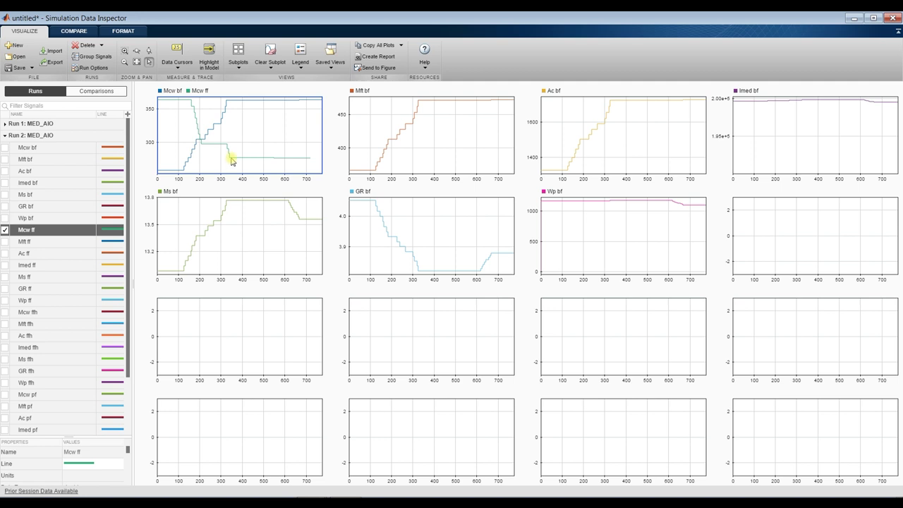
Add Run 2's Mft ff, Ac ff and Imed ff signals to the Mft bf, Ac bf and Imed bf subplots respectively
click(443, 125)
click(4, 230)
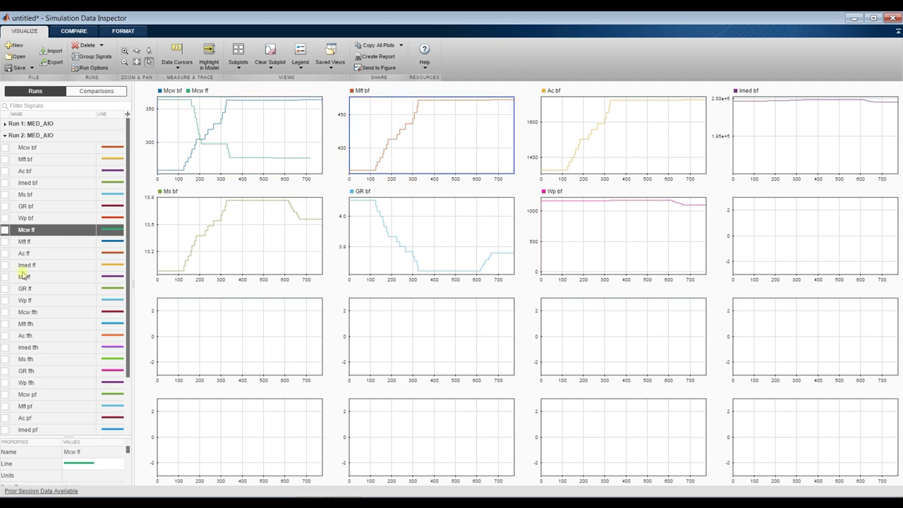
click(5, 241)
click(621, 144)
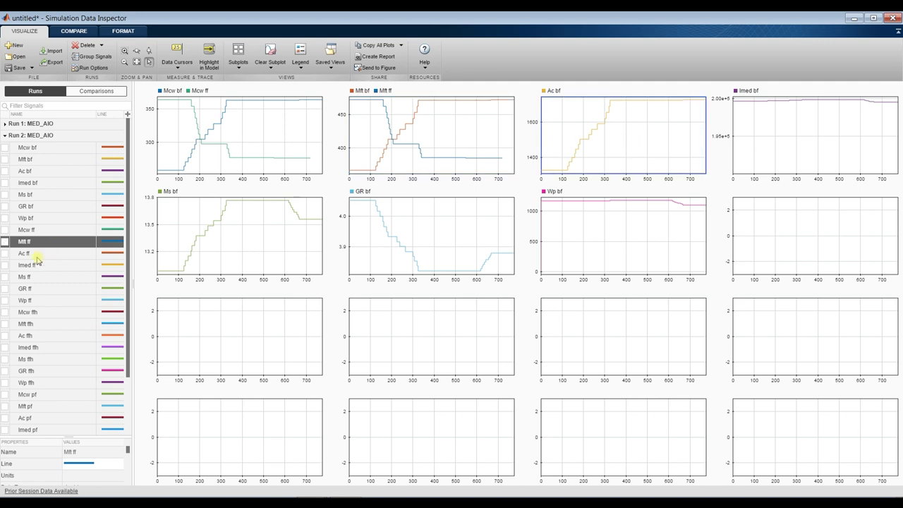
click(5, 253)
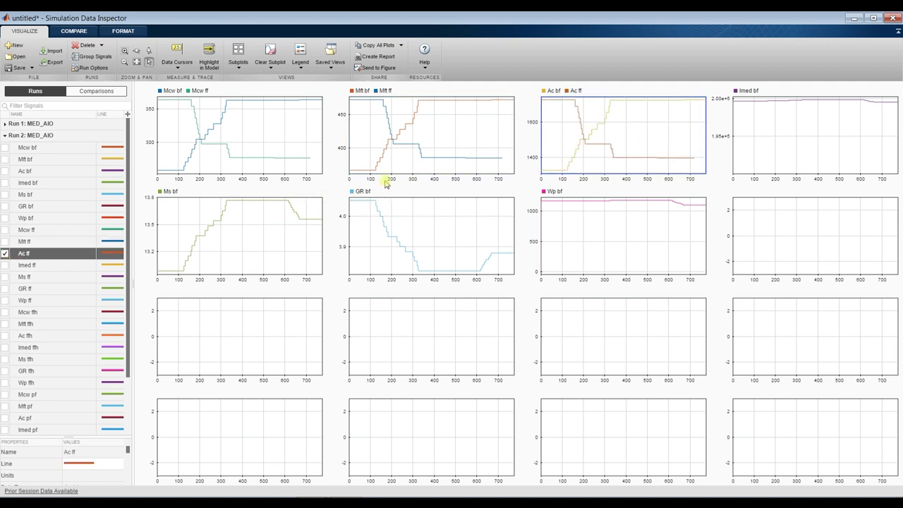
click(775, 135)
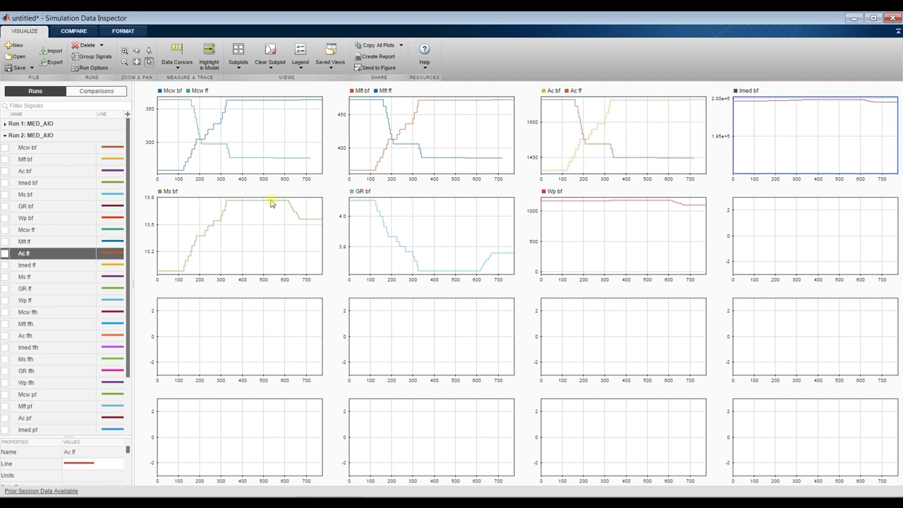
click(5, 265)
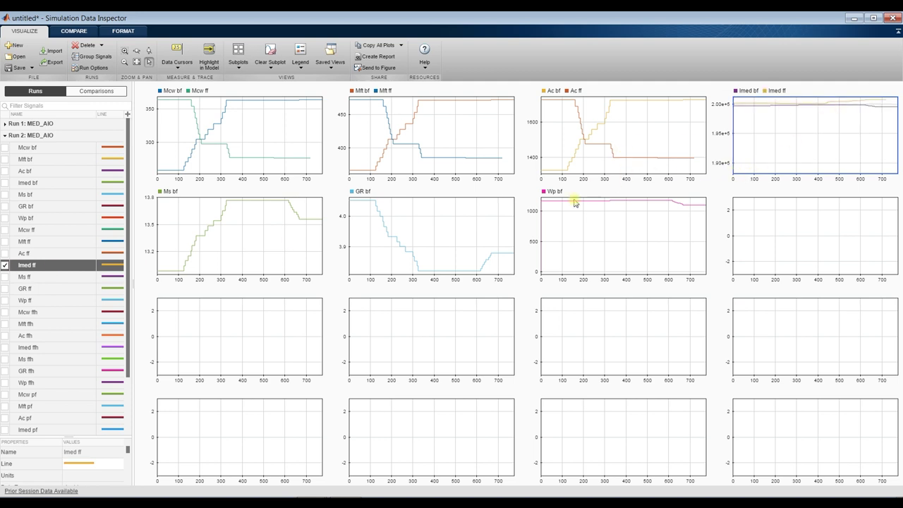
Add Run 2's Ms ff, GR ff and Wp ff signals to the Ms bf, GR bf and Wp bf subplots respectively
click(260, 255)
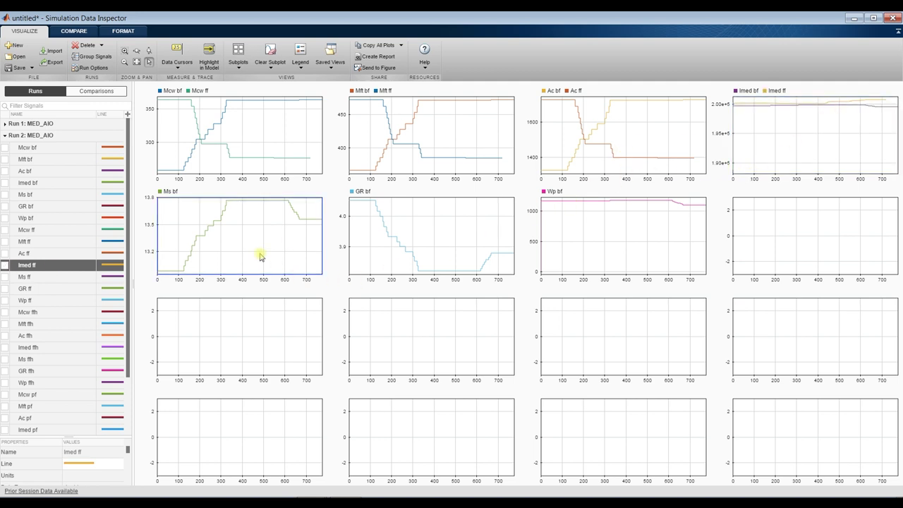
click(5, 277)
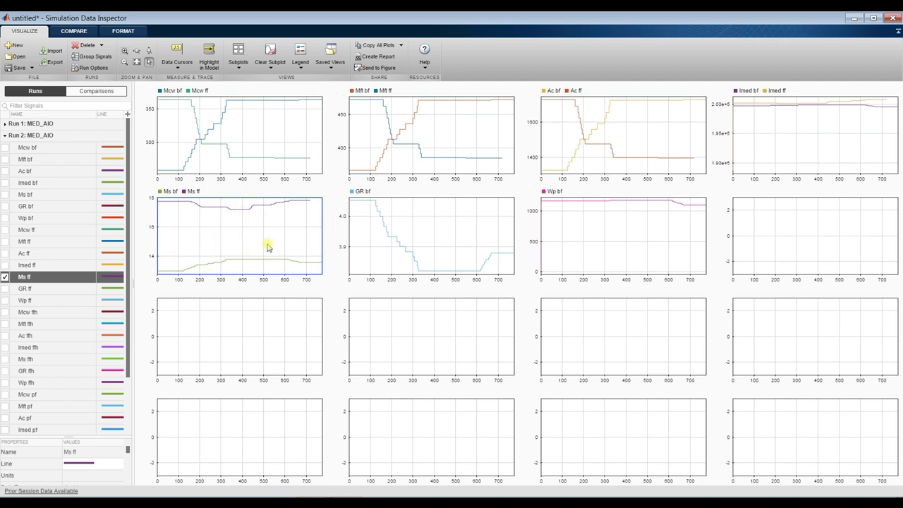
click(441, 209)
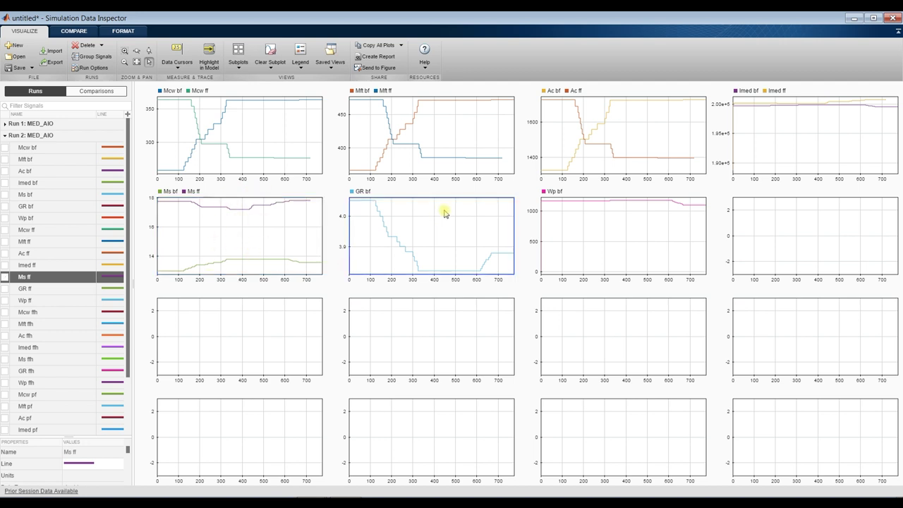
click(6, 289)
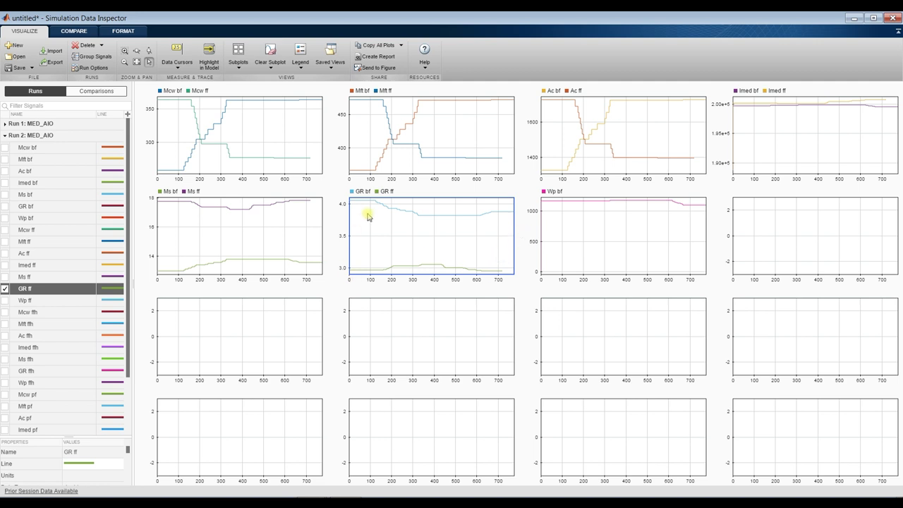
click(606, 227)
click(5, 300)
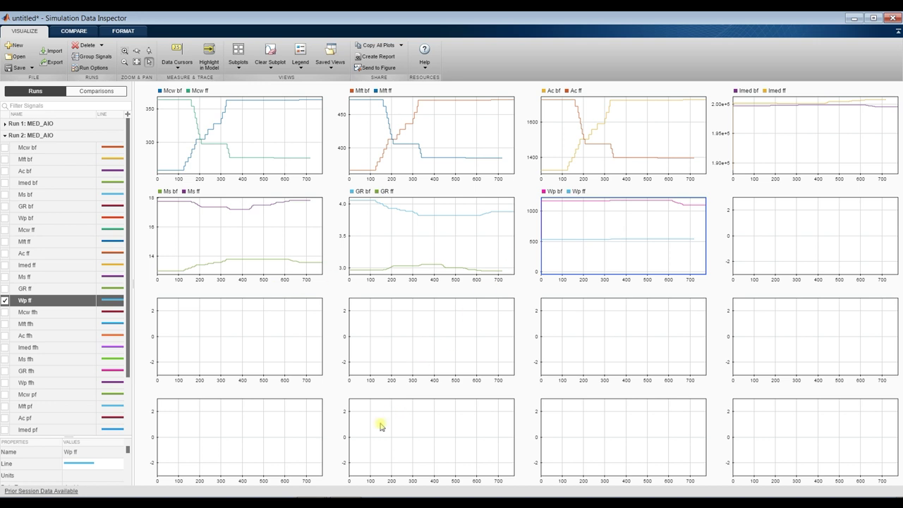
Return to the MED_AIO model in Simulink and set the MED block's configuration to MED Parallel feed (MED-PF)
click(317, 466)
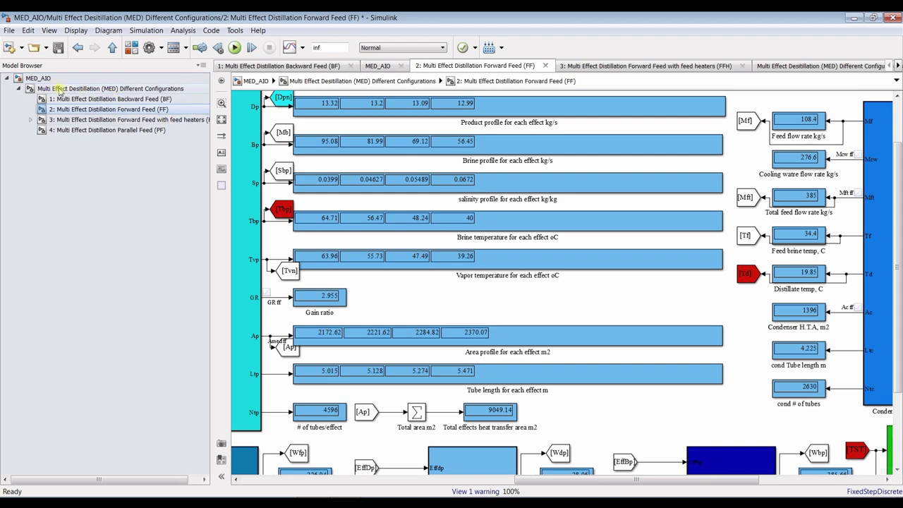
click(60, 90)
key(Up)
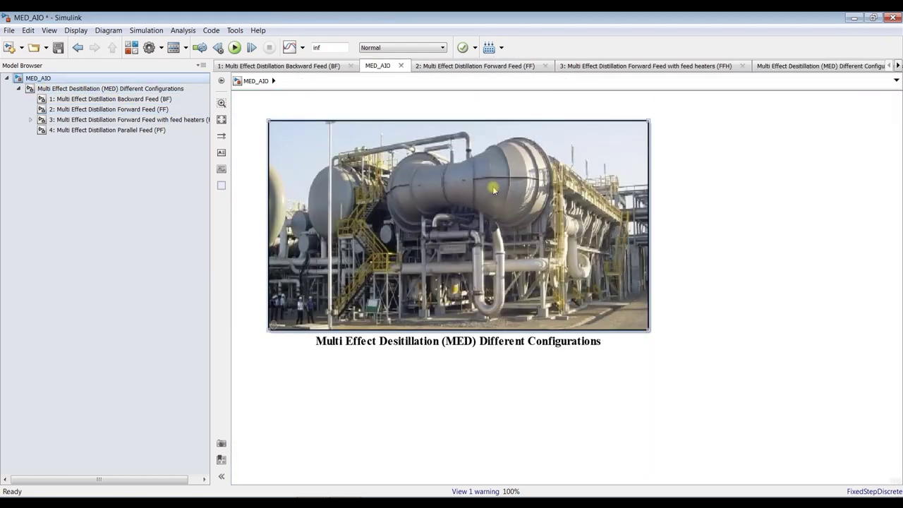
double_click(492, 191)
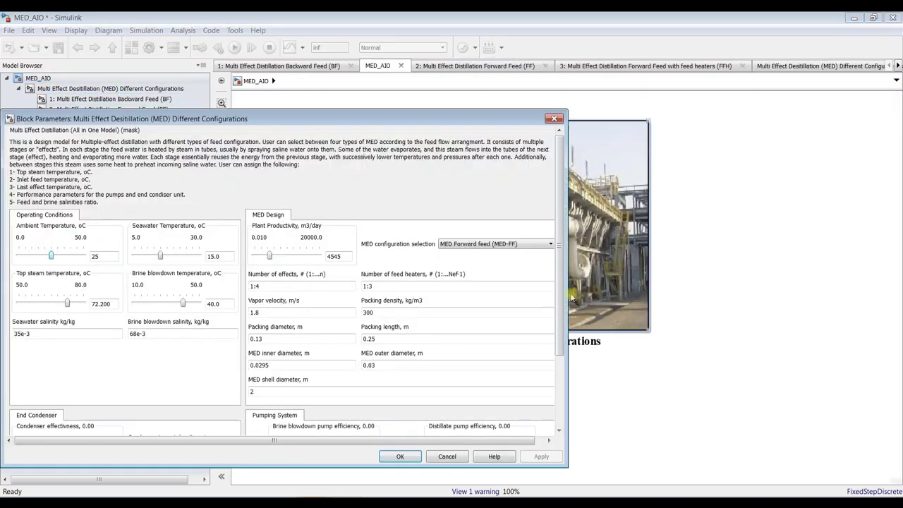
click(502, 245)
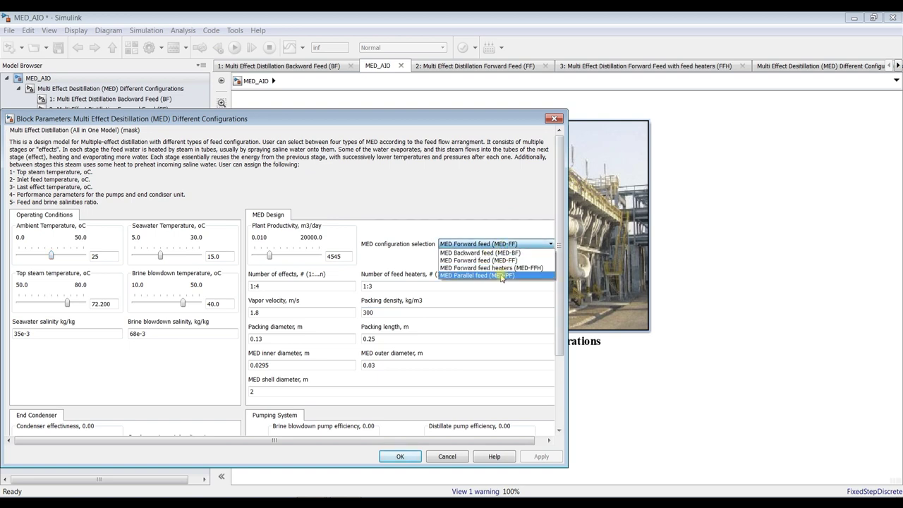
click(501, 276)
click(538, 457)
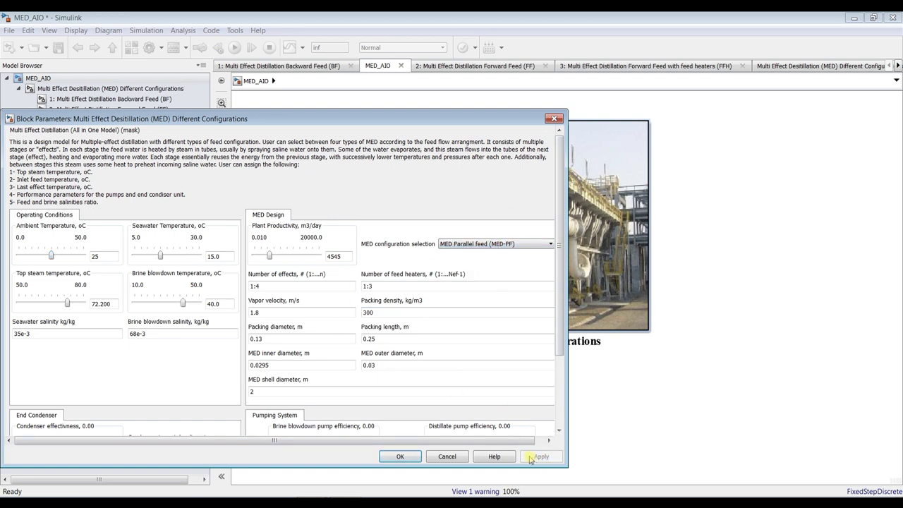
key(Return)
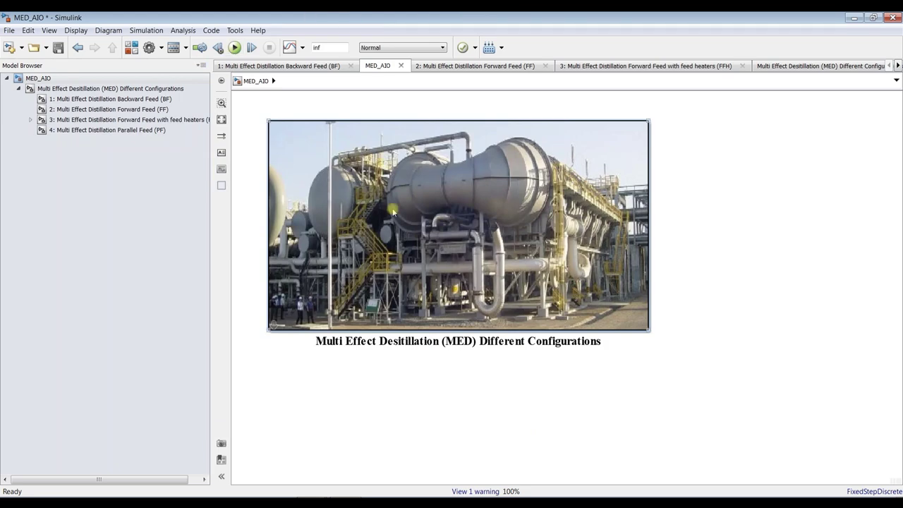
Display the Multi Effect Distillation Parallel Feed (PF) subsystem and start the simulation
double_click(392, 211)
key(Escape)
click(140, 130)
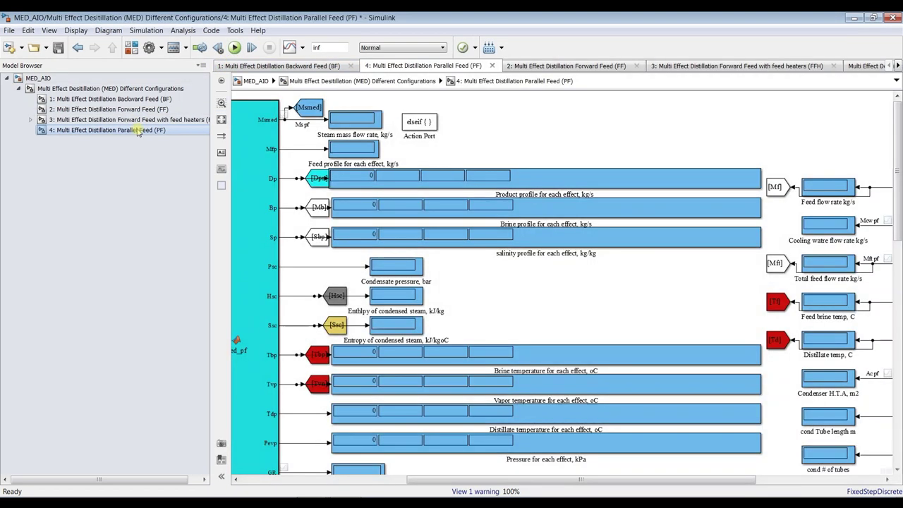
click(235, 47)
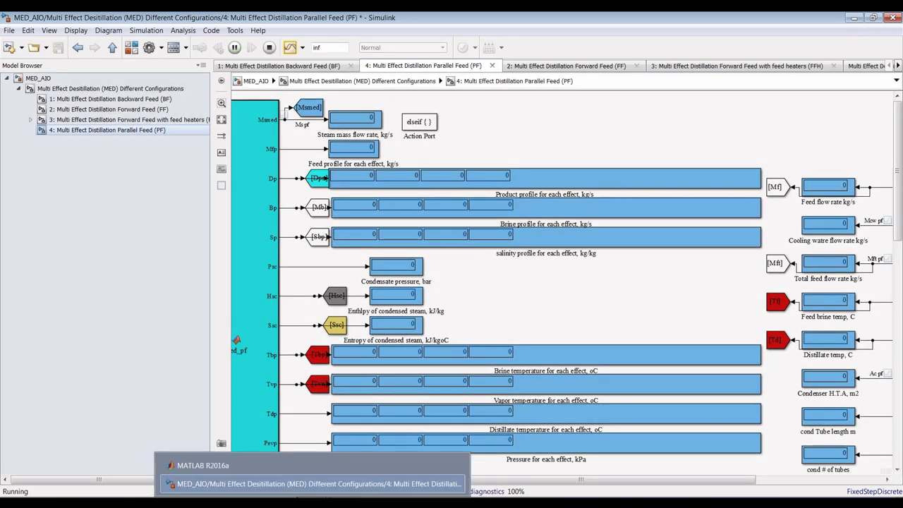
Reopen the MED block parameters from the model's top level and gradually lower the brine blowdown temperature to 34.8 °C during the run
click(54, 78)
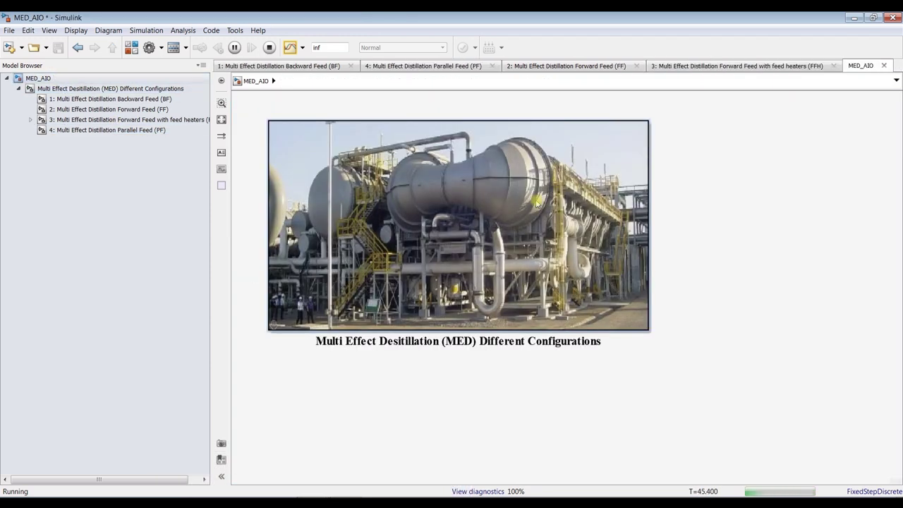
double_click(536, 203)
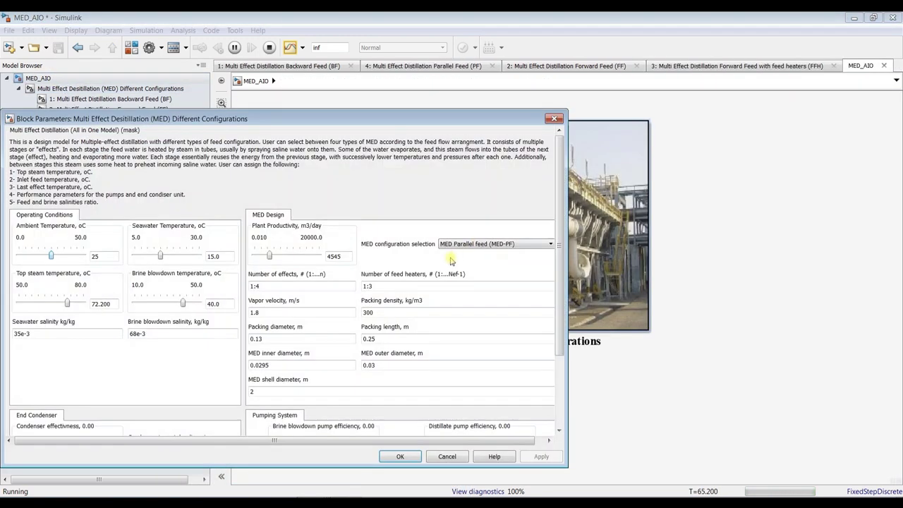
click(184, 303)
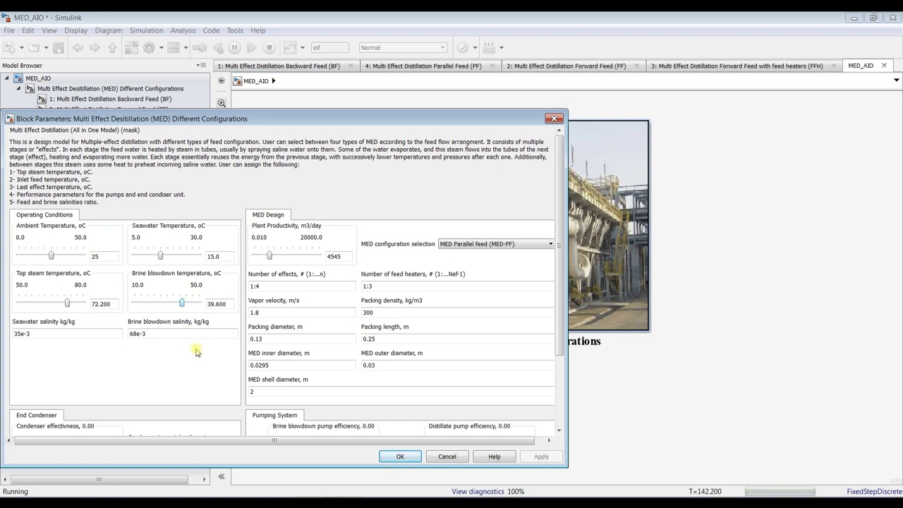
key(Left)
key(Left)
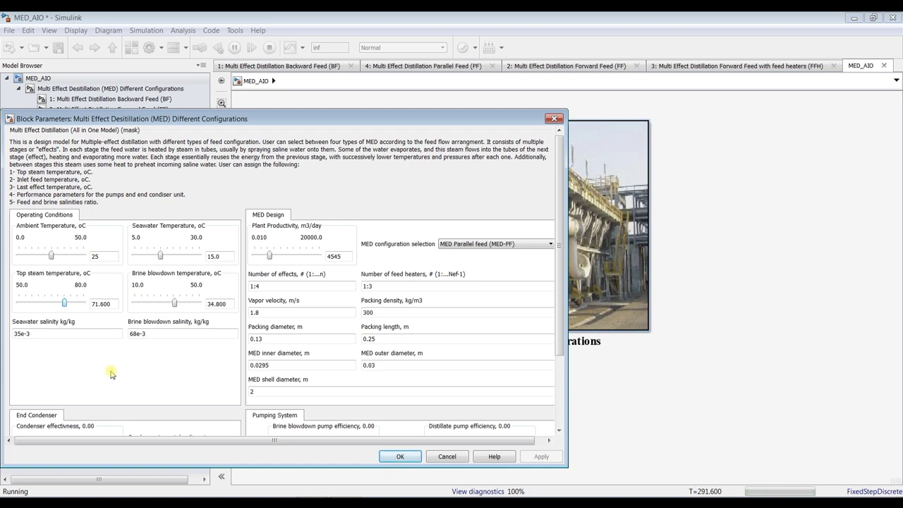
Lower the top steam temperature to 68.0 °C, raise plant productivity to about 6000 m3/day, and accept the parameters before stopping the simulation
key(Left)
key(Left)
key(Left)
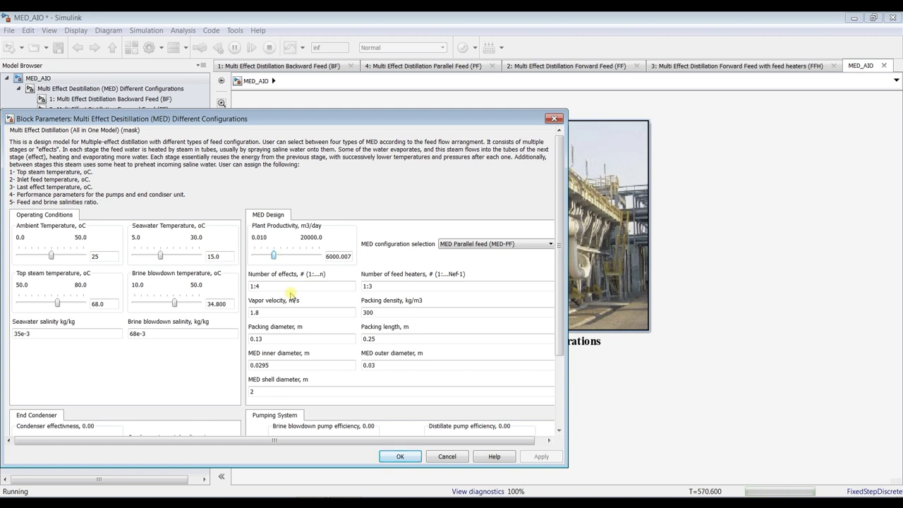
click(399, 457)
click(272, 49)
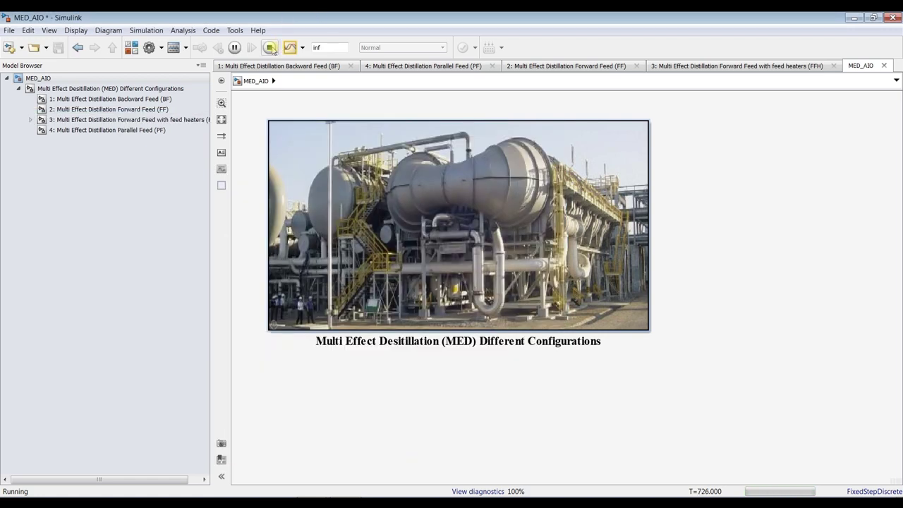
Reopen the Simulation Data Inspector, enlarge the signal list and add Run 3's Mcw pf signal to the Mcw subplot
click(290, 47)
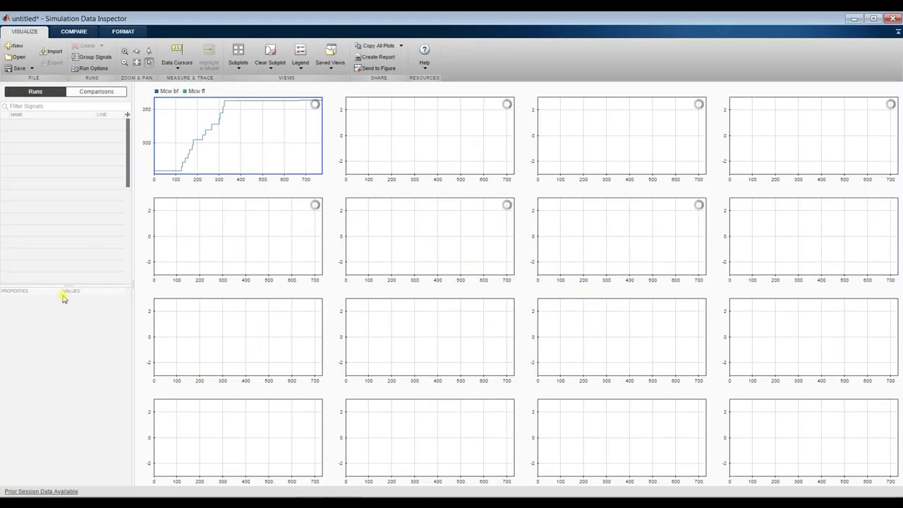
drag(69, 287, 56, 420)
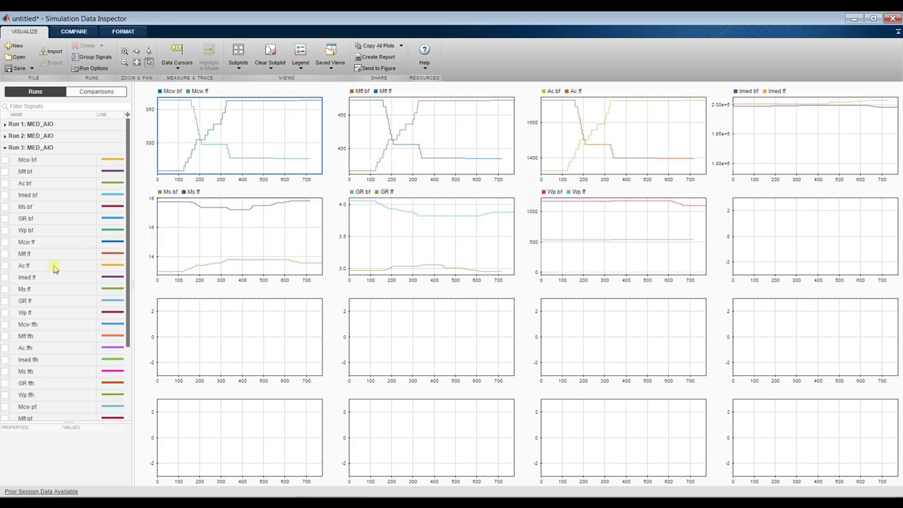
scroll(71, 296, down, 5)
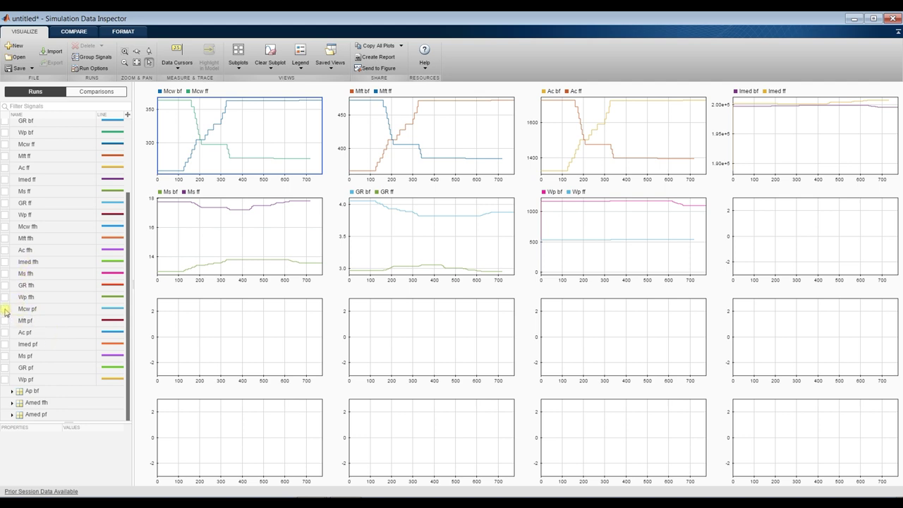
click(5, 310)
Add the Mft pf, Ac pf and Imed pf signals to the subplots holding their matching bf and ff signals
click(435, 125)
click(6, 321)
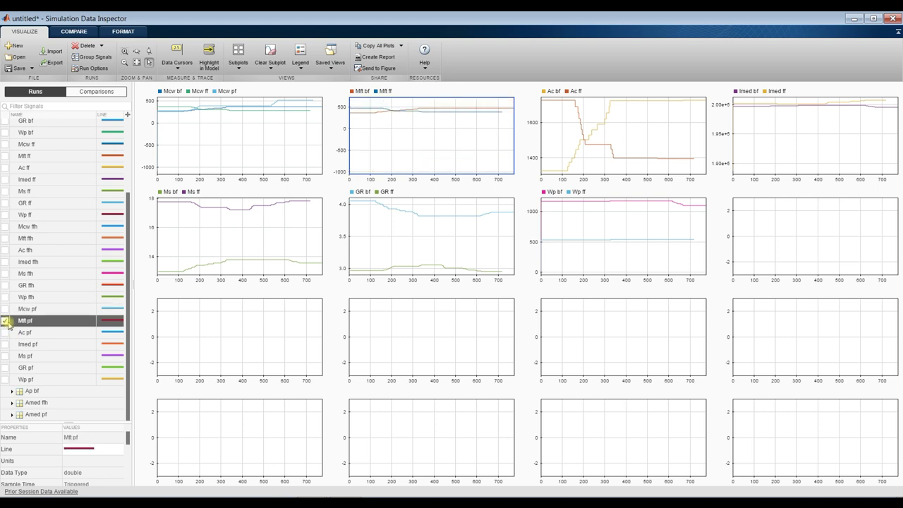
click(633, 121)
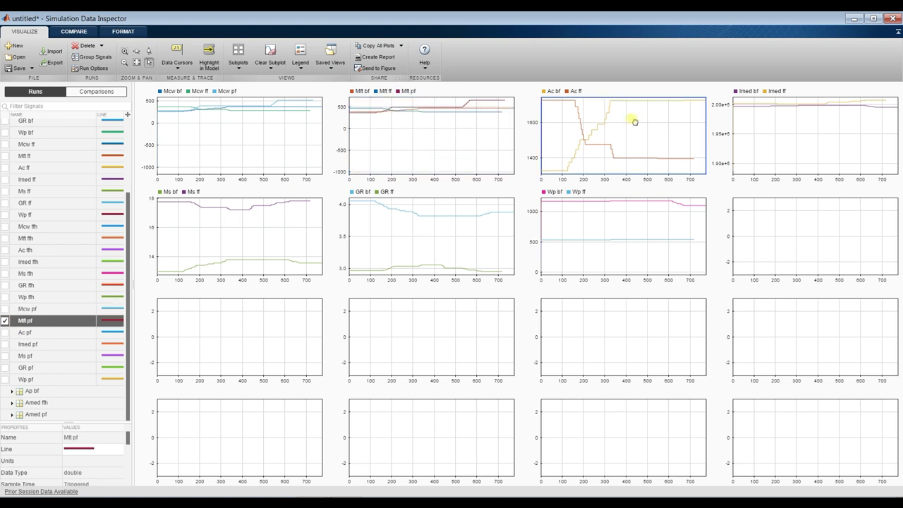
click(5, 332)
click(827, 127)
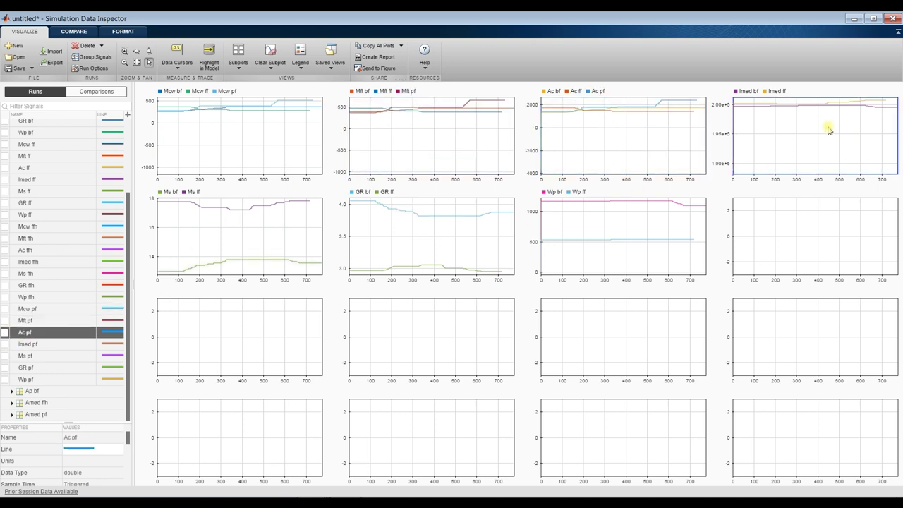
click(5, 345)
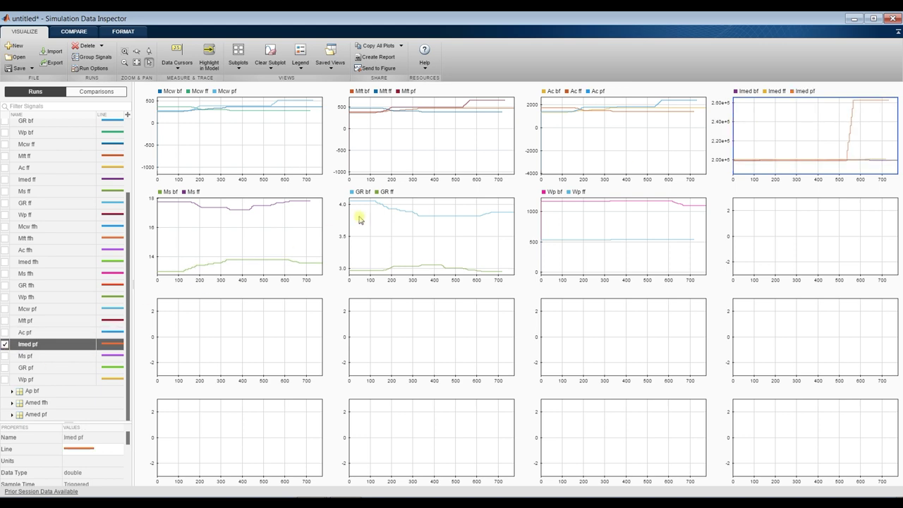
Add the Ms pf, GR pf and Wp pf signals to the subplots holding their matching bf and ff signals
click(254, 240)
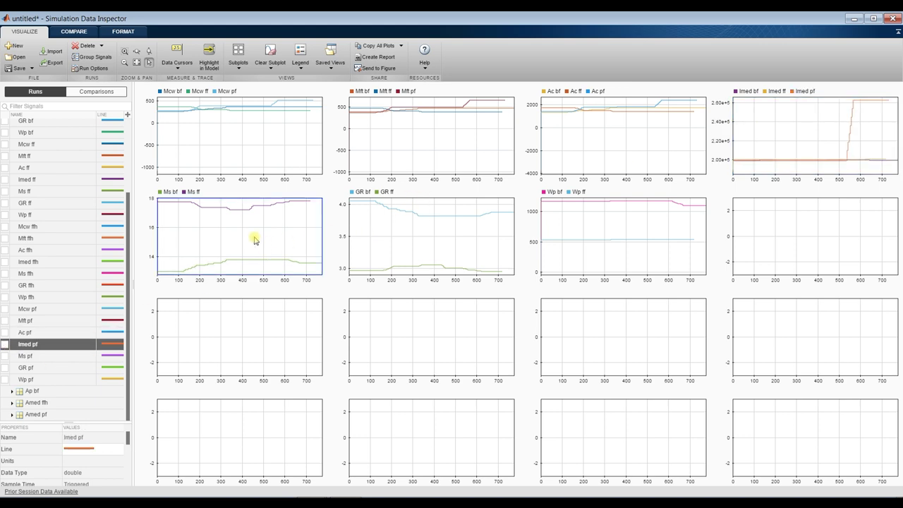
click(7, 356)
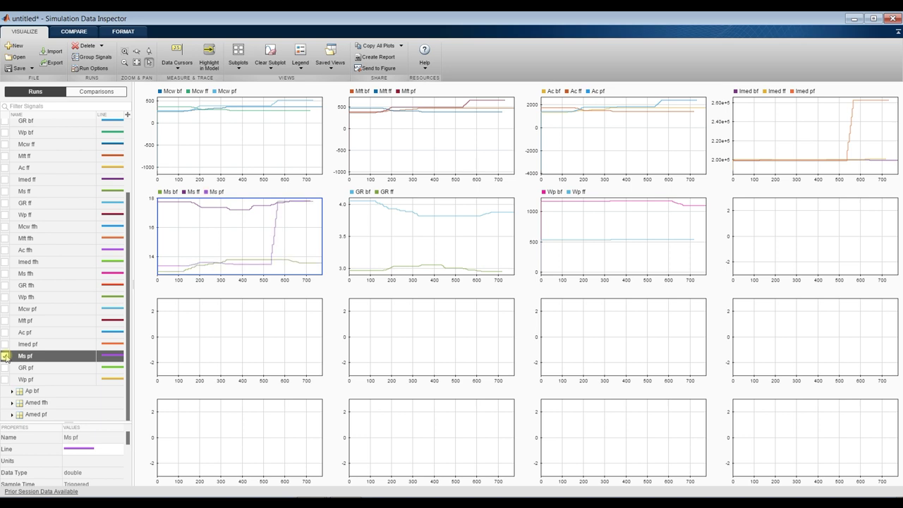
click(353, 224)
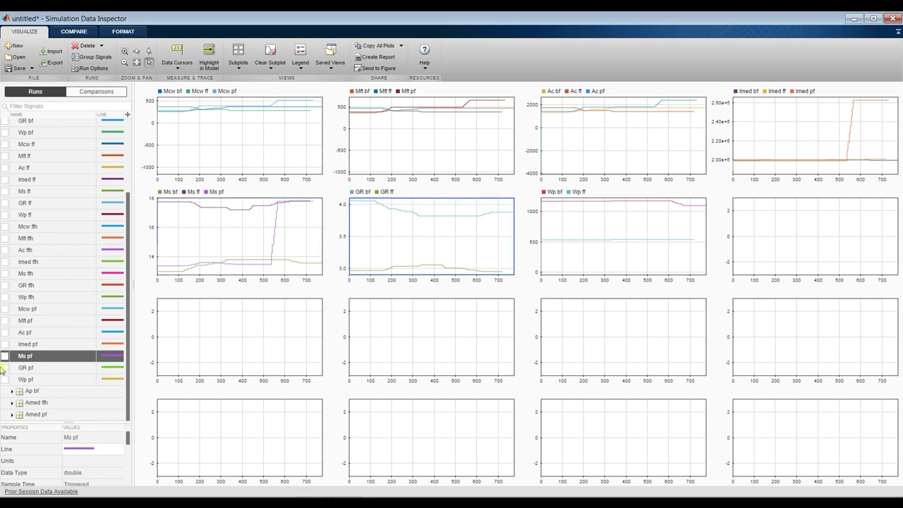
click(5, 368)
click(581, 223)
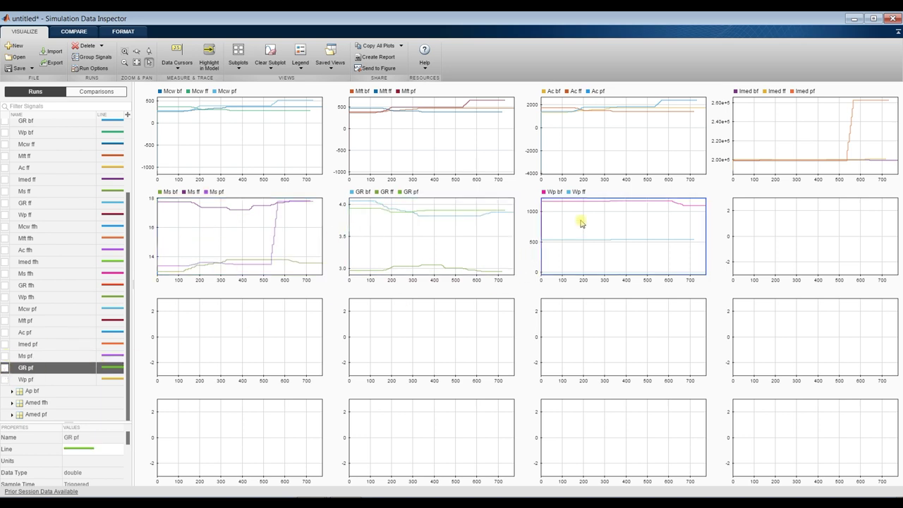
click(6, 380)
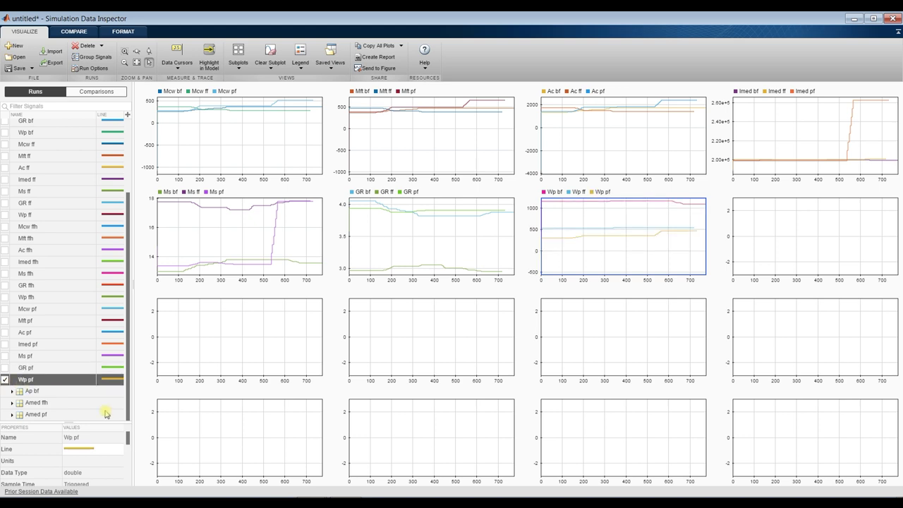
Switch to the main MATLAB window, view a line plot of the workspace variable Ap, and close the figure
click(310, 504)
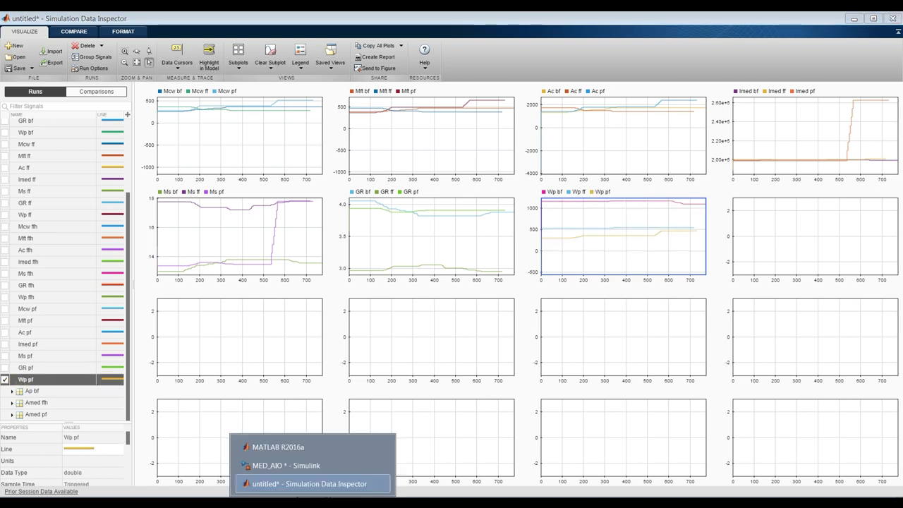
click(295, 449)
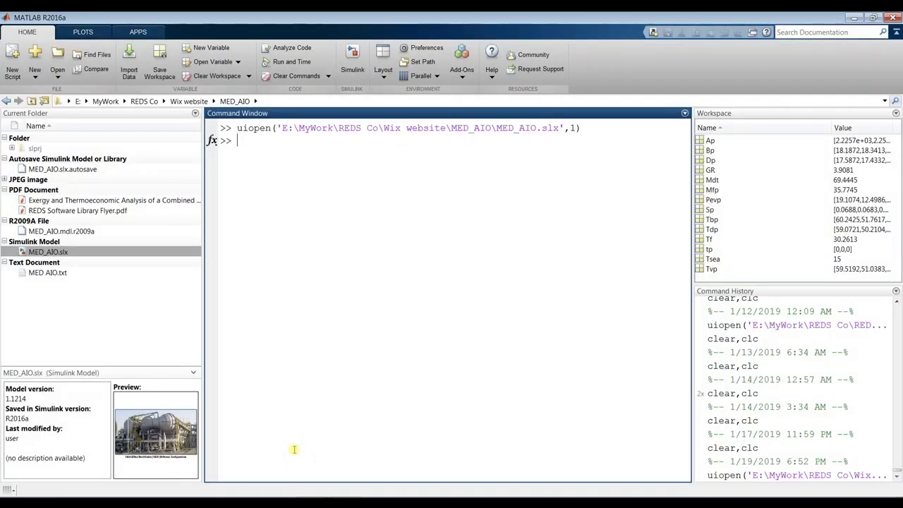
click(709, 140)
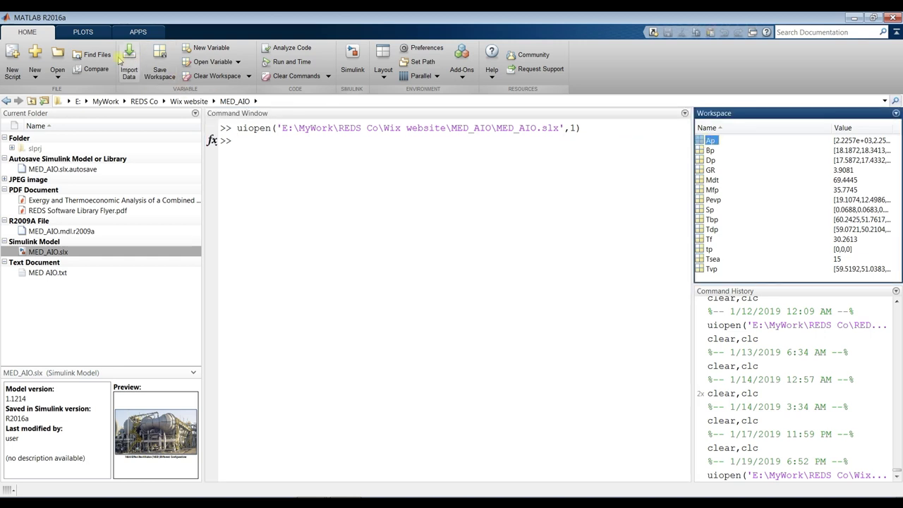
click(96, 33)
click(136, 56)
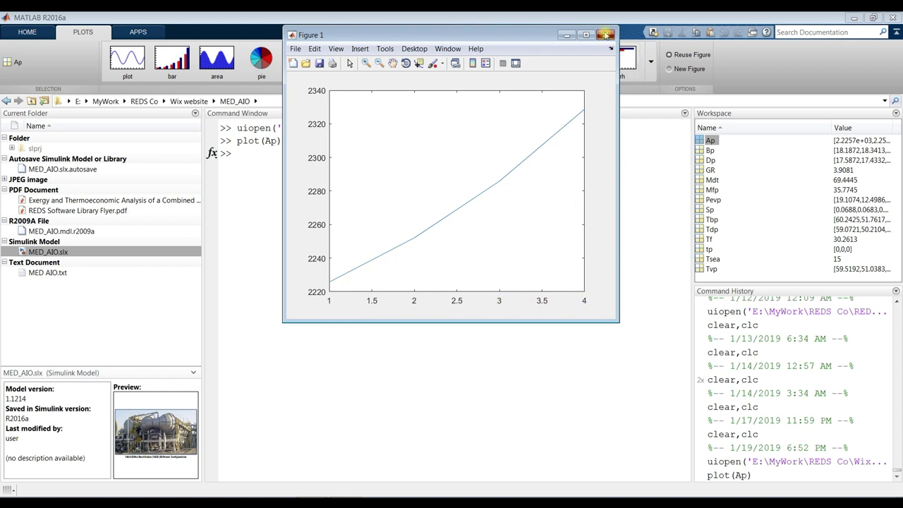
click(606, 34)
View a line plot of the workspace variable Bp and close the figure
click(710, 150)
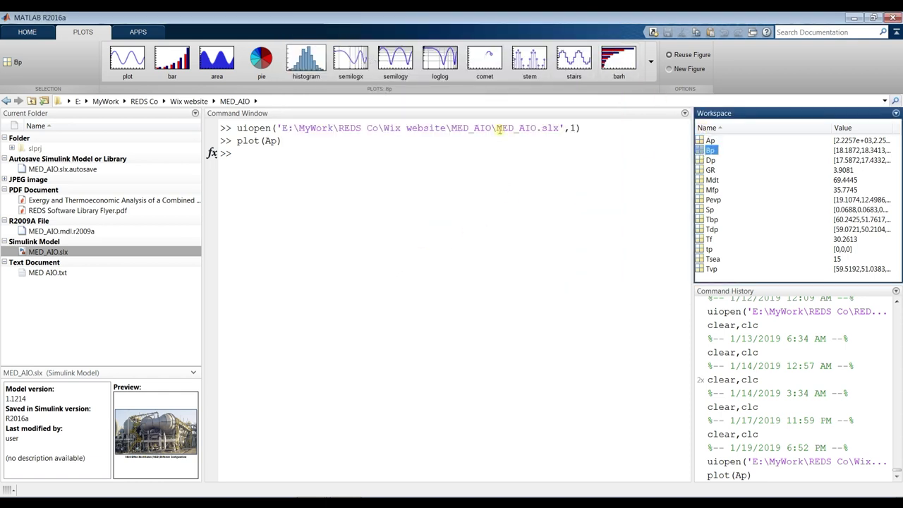
click(131, 57)
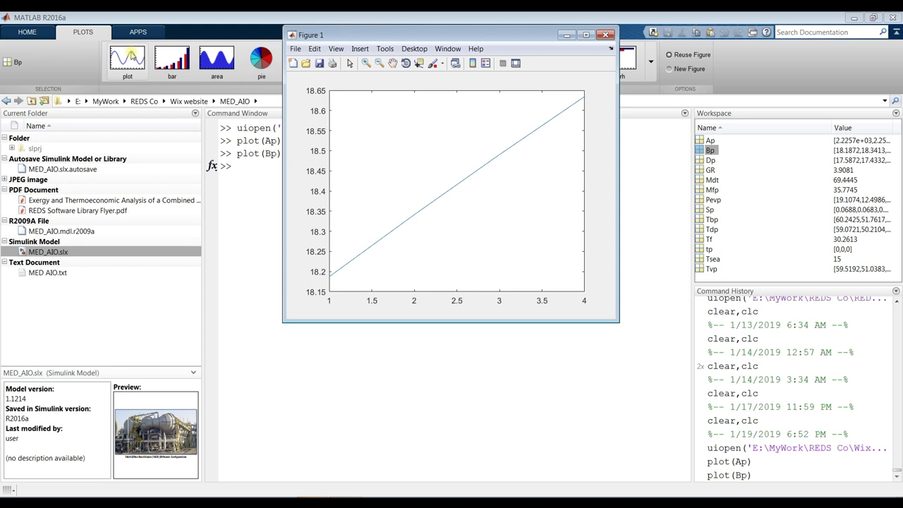
click(605, 34)
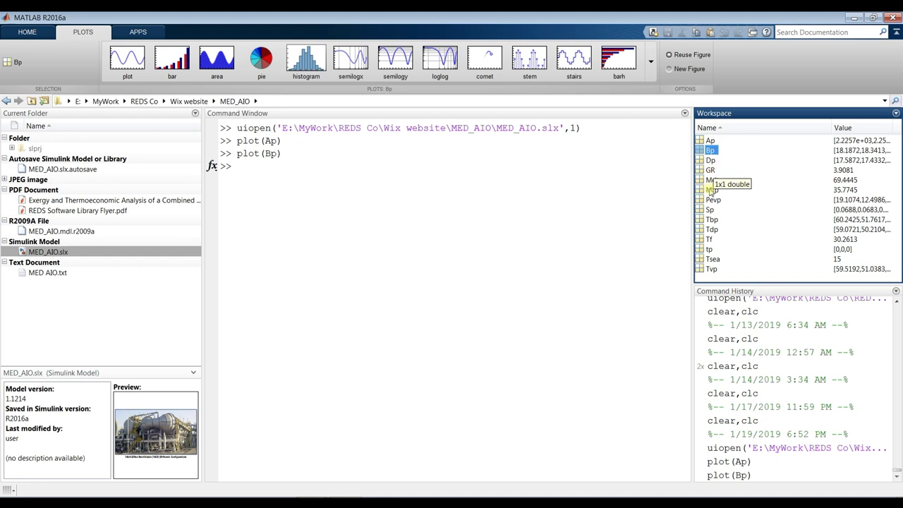
Plot Ap against Bp from the workspace as a line plot and close the figure
ctrl+click(710, 141)
click(120, 64)
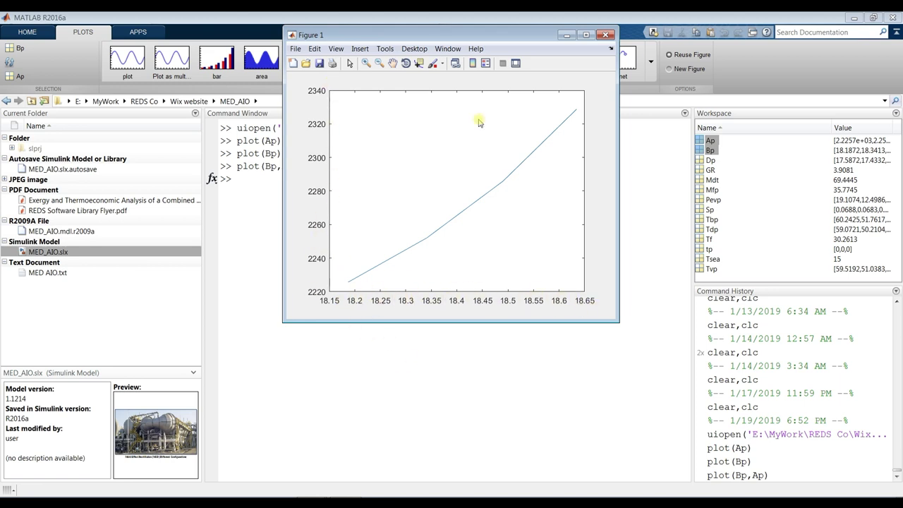
click(605, 35)
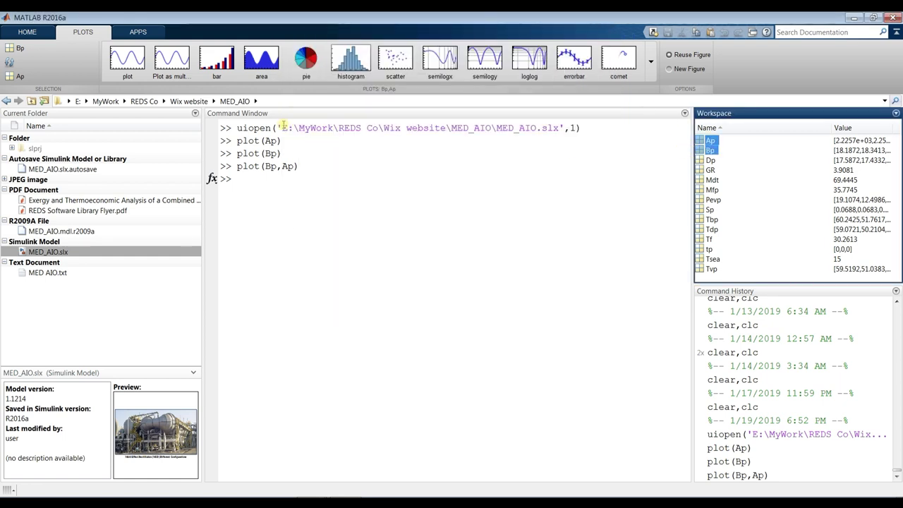